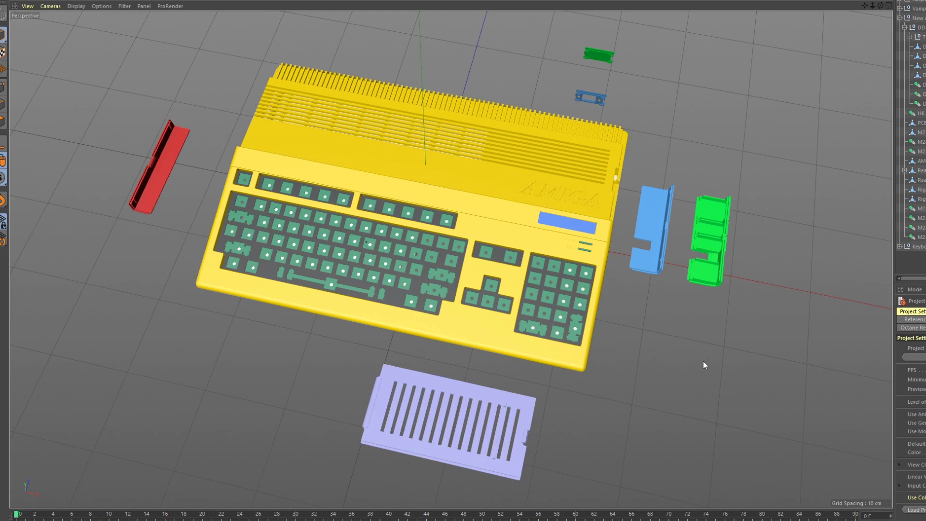
Inspect the yellow Amiga case and the separate coloured parts laid out around it from several angles.
drag(703, 360, 681, 331)
scroll(677, 329, up, 2)
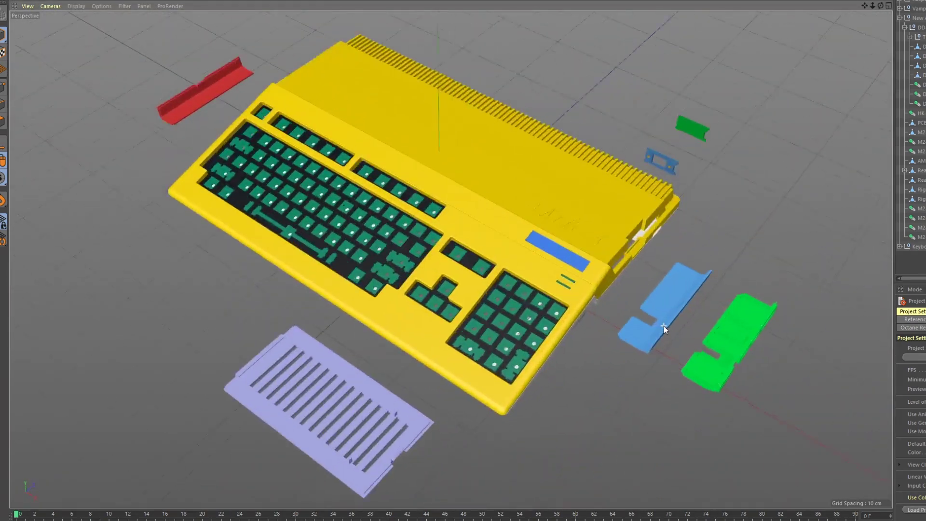
scroll(664, 326, up, 3)
scroll(598, 332, up, 5)
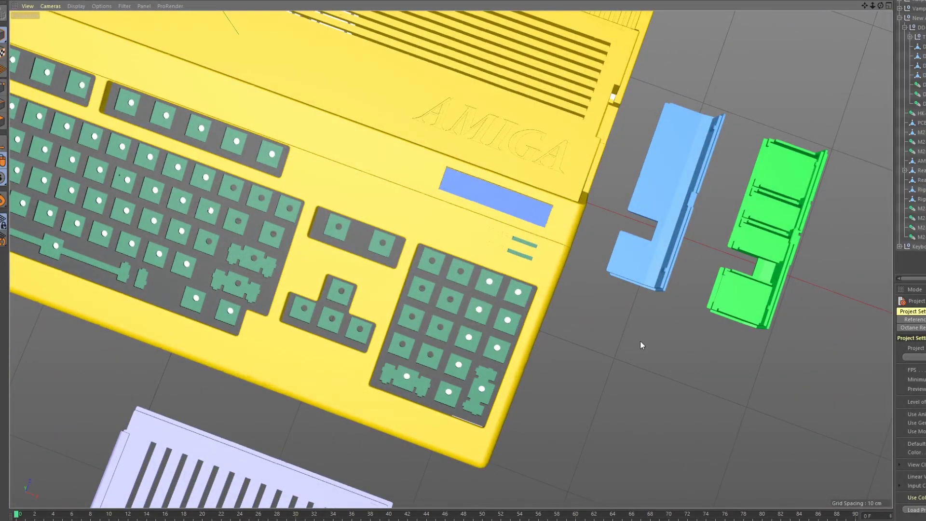
drag(641, 344, 596, 288)
scroll(596, 279, down, 5)
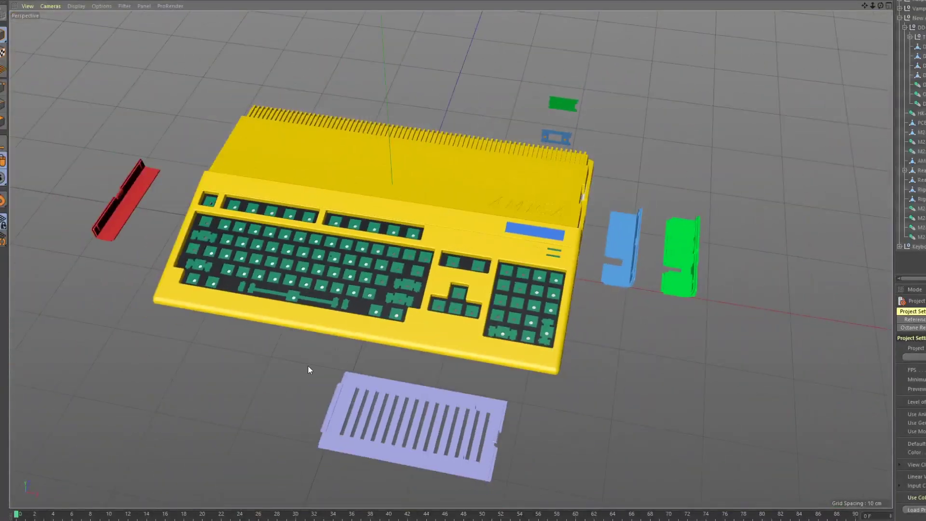
drag(278, 352, 367, 386)
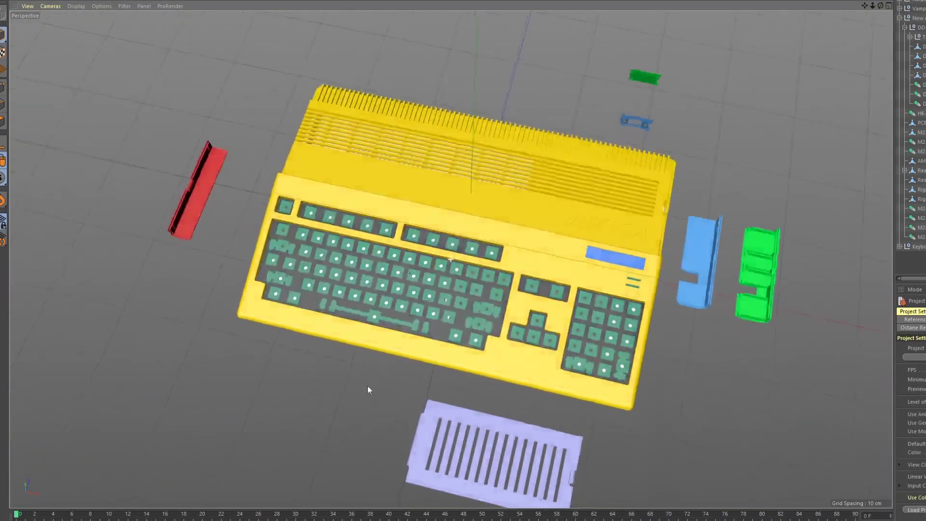
drag(431, 338, 427, 314)
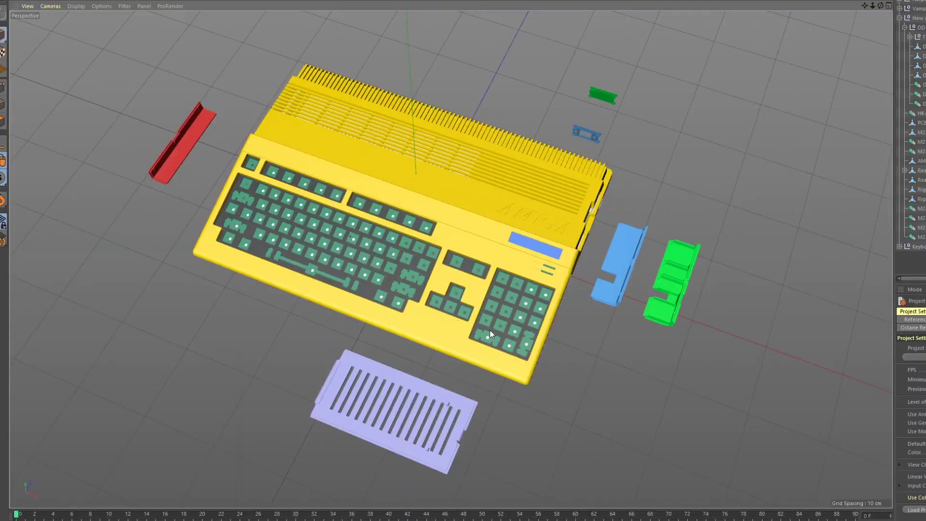
Examine the blue and green side covers next to the case's right-hand opening up close.
drag(525, 376, 471, 349)
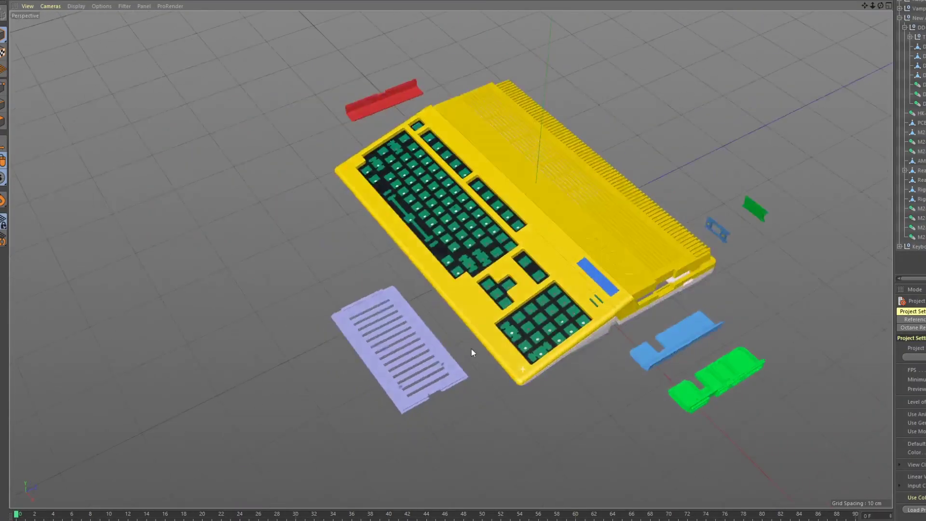
scroll(577, 349, up, 3)
scroll(577, 349, up, 3)
drag(616, 333, 516, 446)
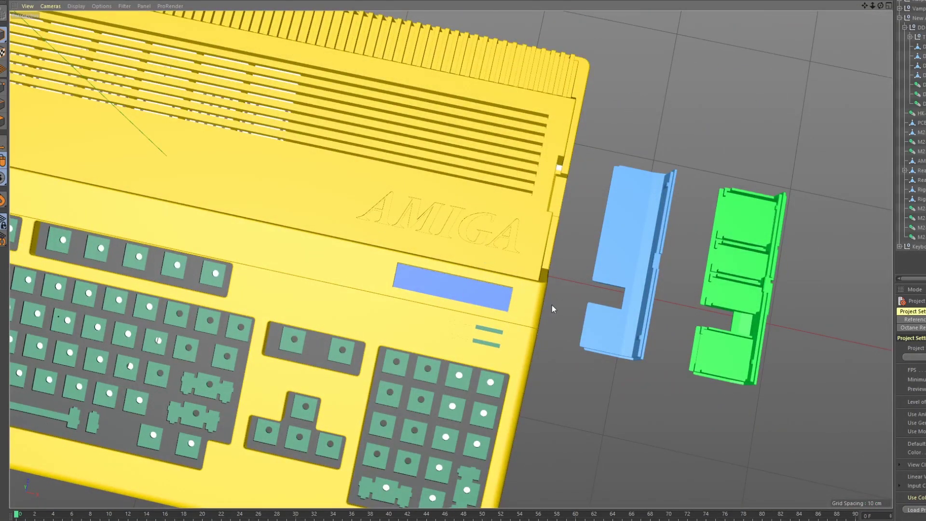
drag(579, 374, 555, 335)
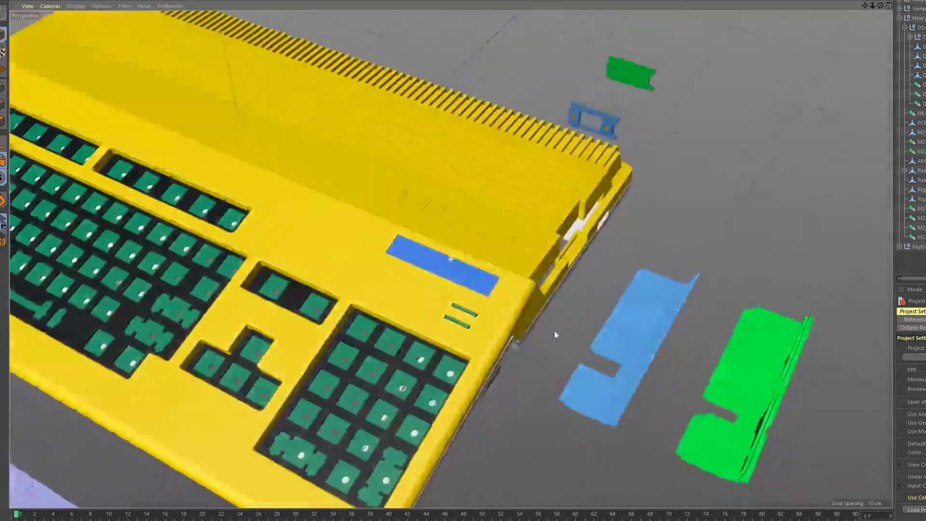
scroll(555, 351, down, 5)
Select the red cover beside the case's left end and inspect it against the case side.
drag(409, 384, 479, 373)
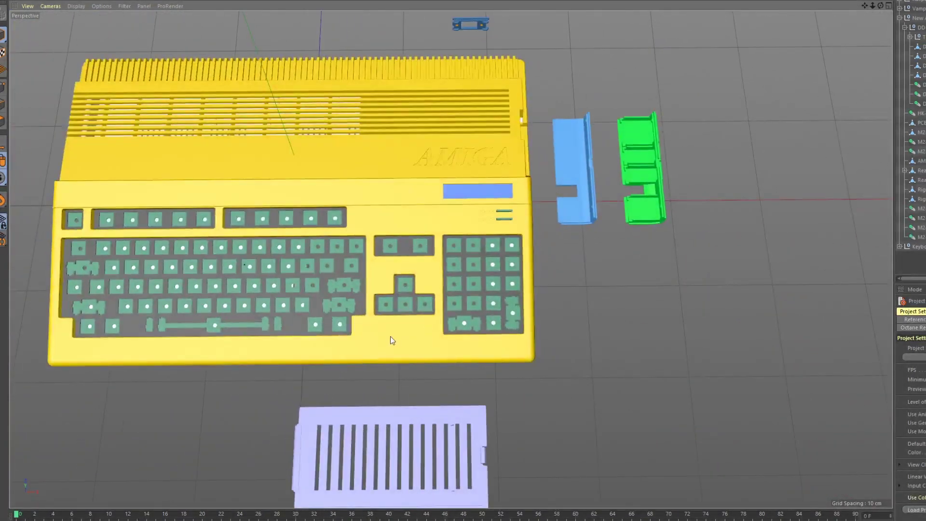
drag(391, 337, 587, 337)
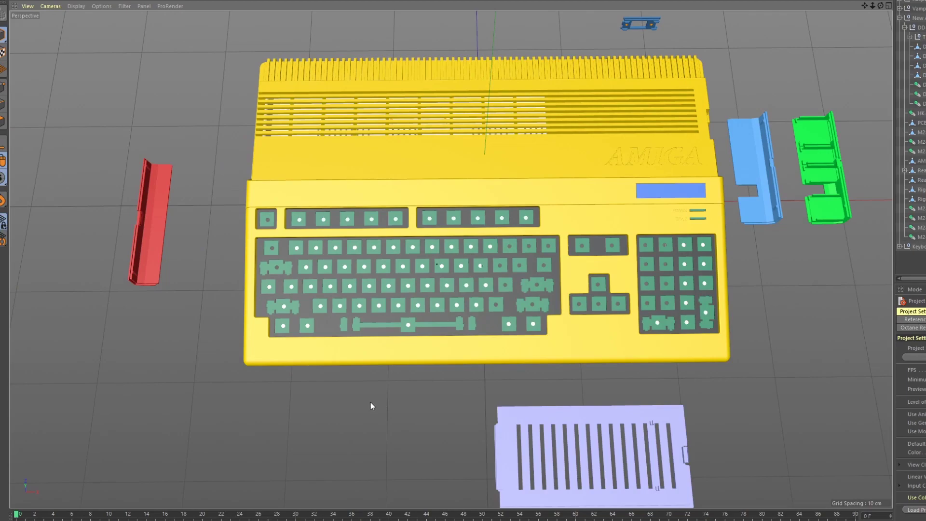
drag(371, 406, 417, 344)
click(162, 432)
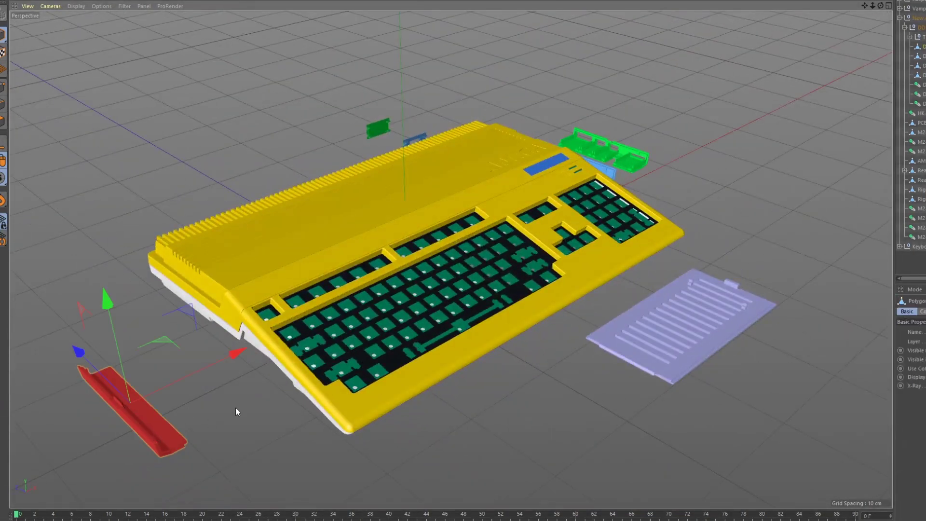
drag(236, 410, 355, 342)
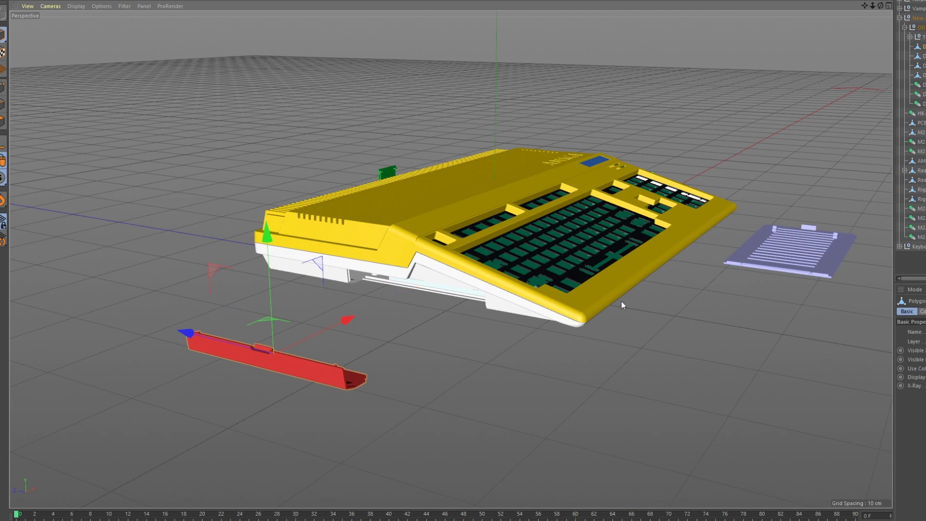
Select the lilac slotted panel in front of the case and inspect it.
drag(647, 278, 556, 348)
drag(733, 263, 308, 268)
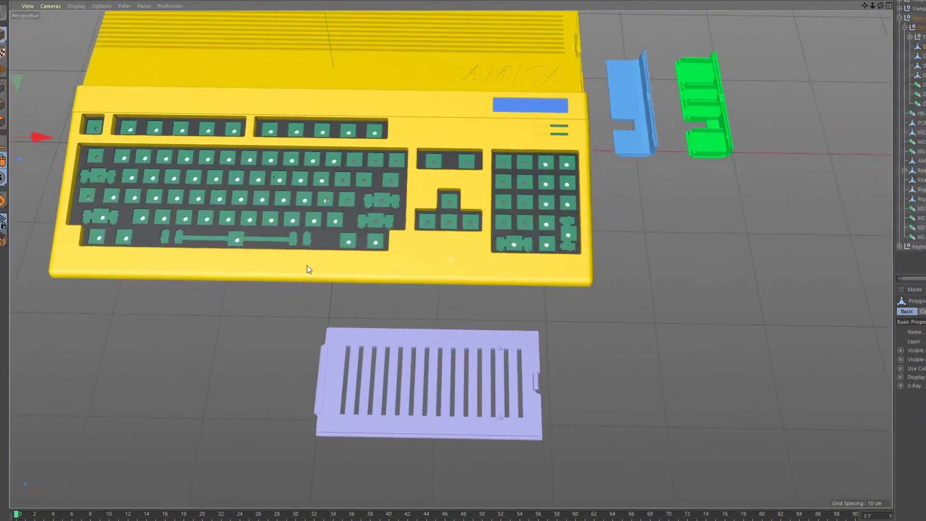
click(462, 342)
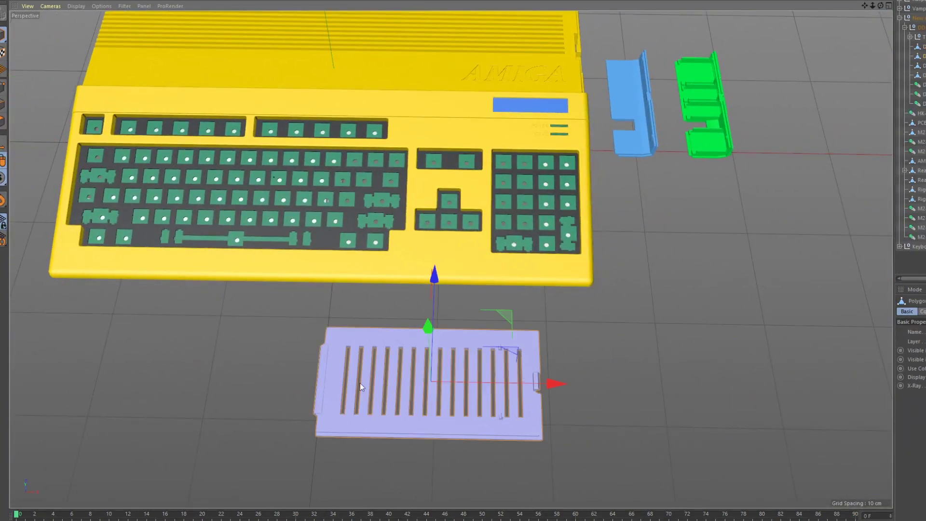
drag(561, 422, 588, 412)
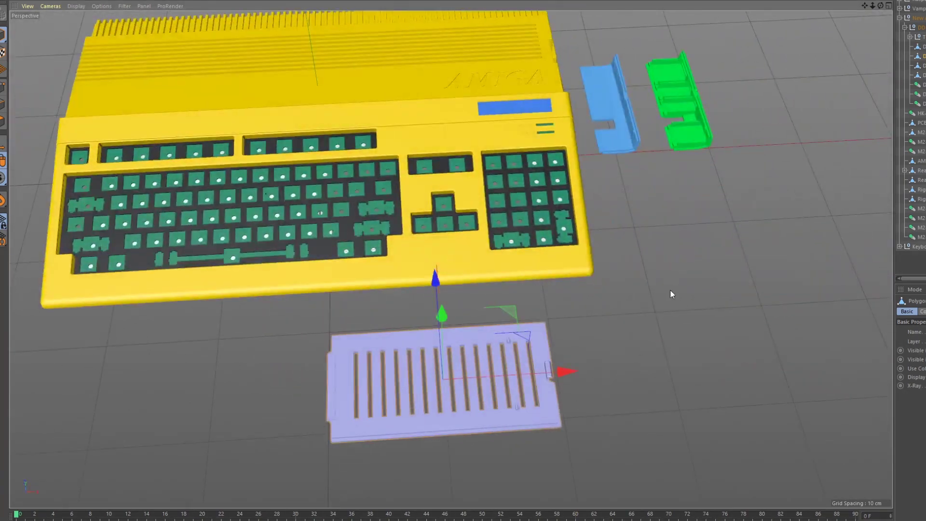
Hide the yellow top case to expose the white base and the parts inside it.
alt+drag(672, 291, 459, 419)
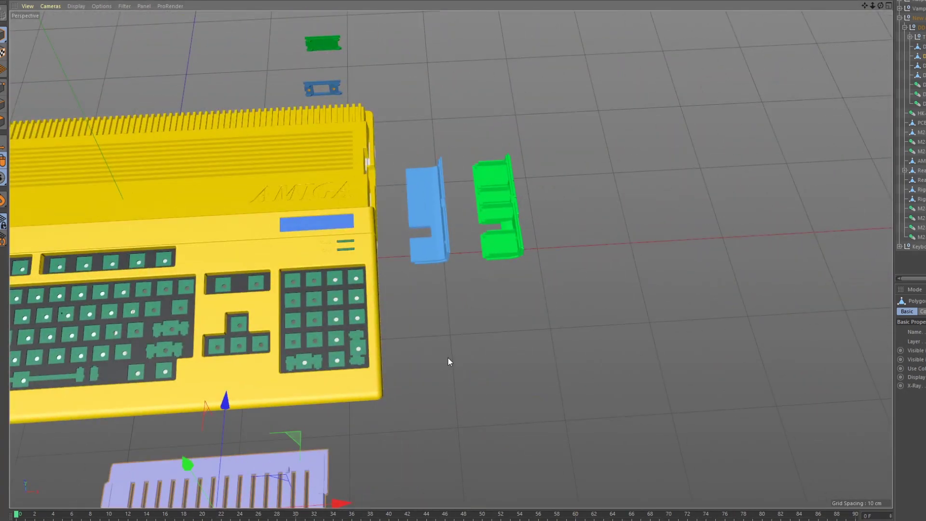
alt+drag(489, 320, 438, 395)
scroll(438, 395, up, 5)
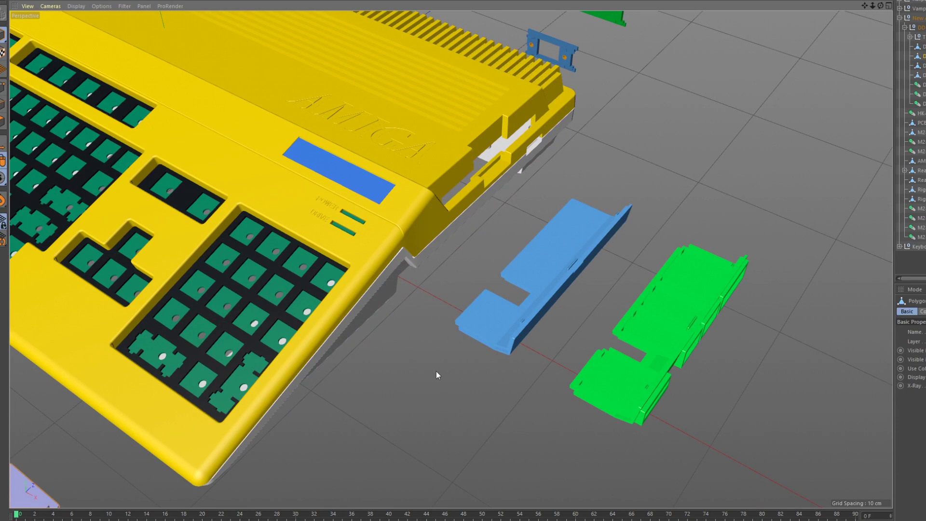
click(425, 120)
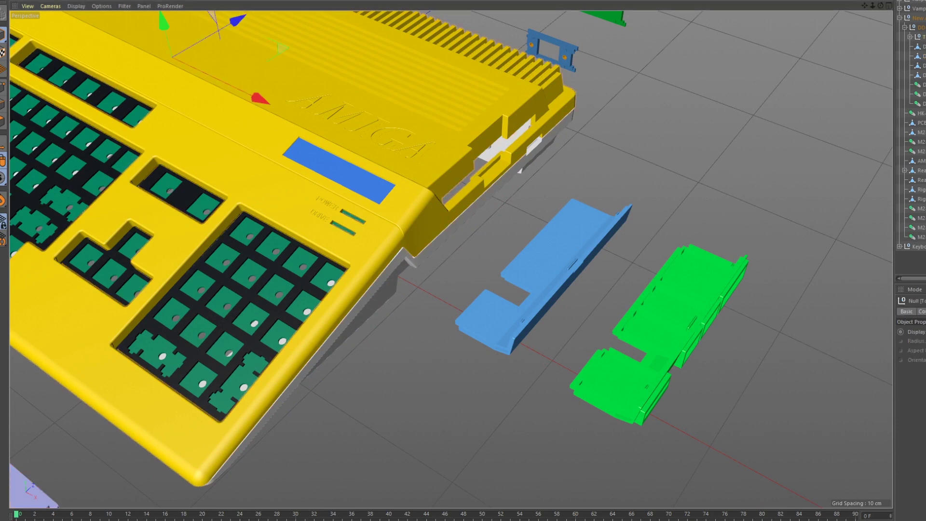
key(Delete)
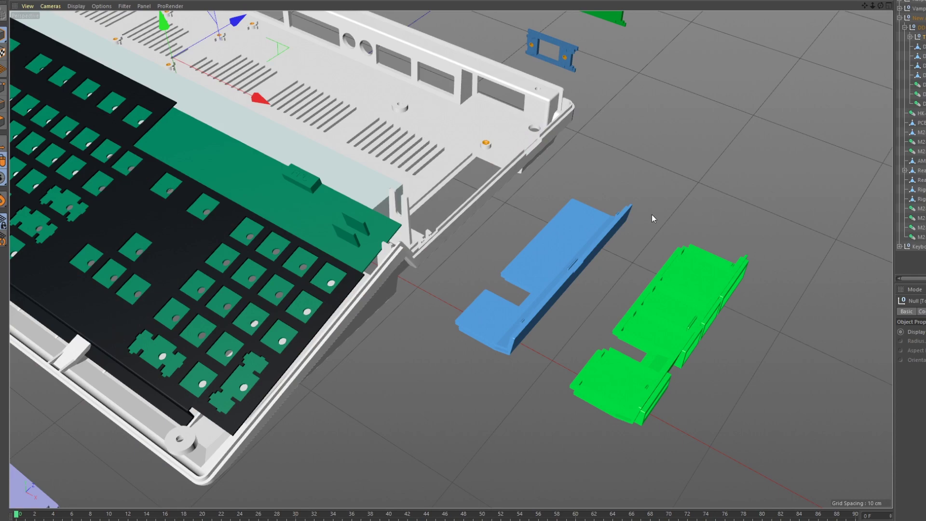
Move the plain blue cover along the X axis into the opening at the base's right side.
drag(467, 256, 286, 139)
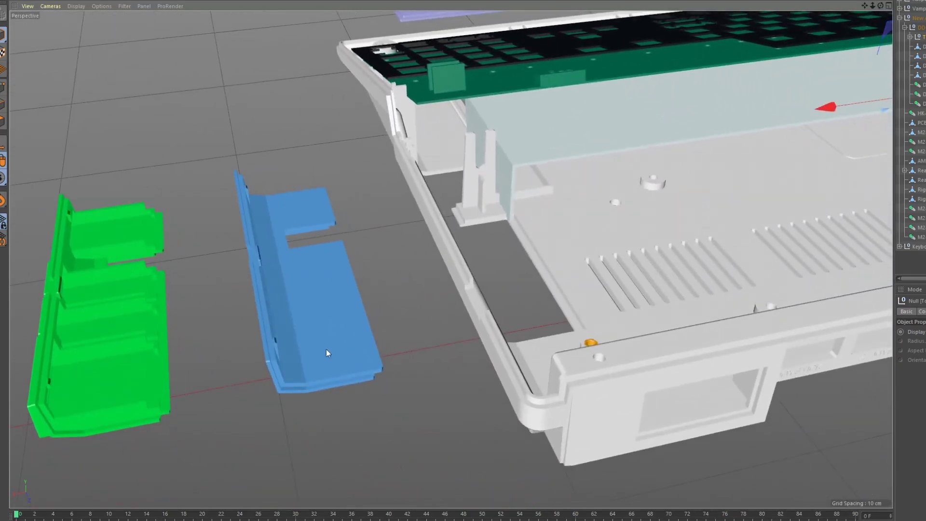
click(294, 358)
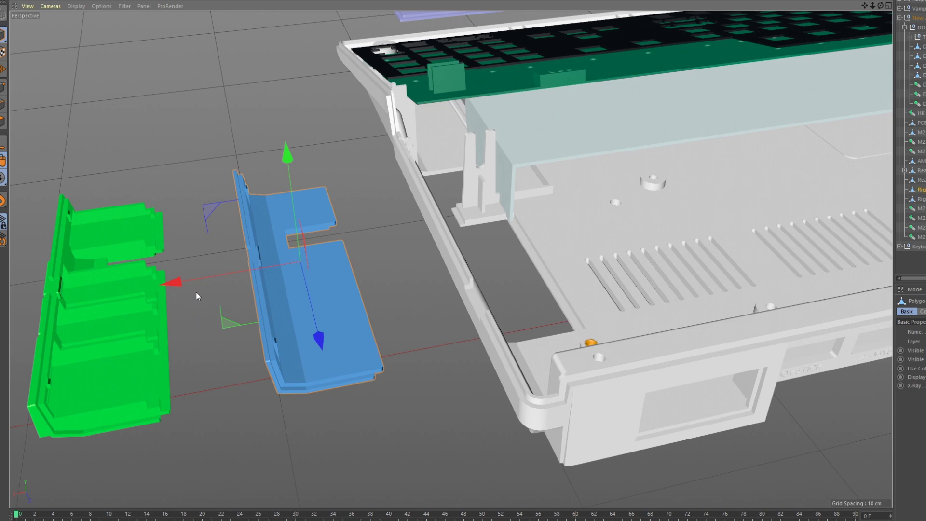
drag(170, 283, 380, 245)
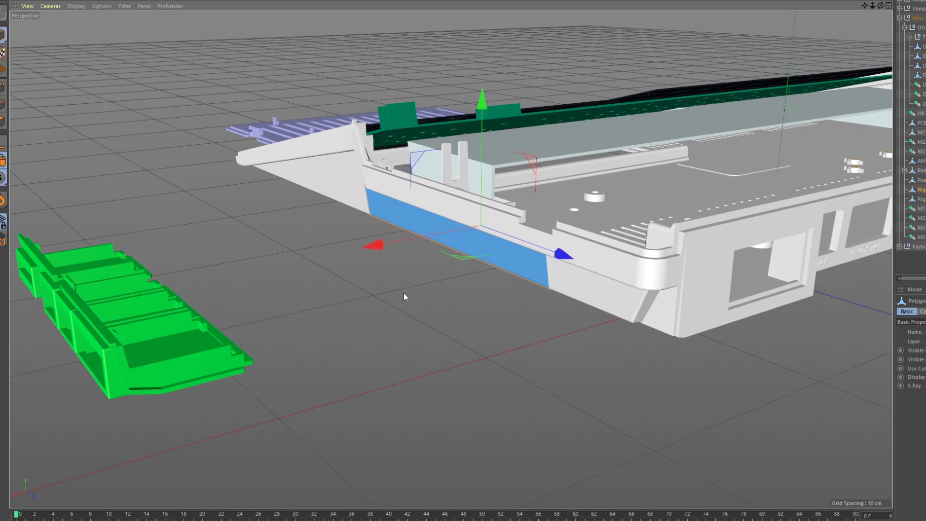
drag(404, 294, 368, 309)
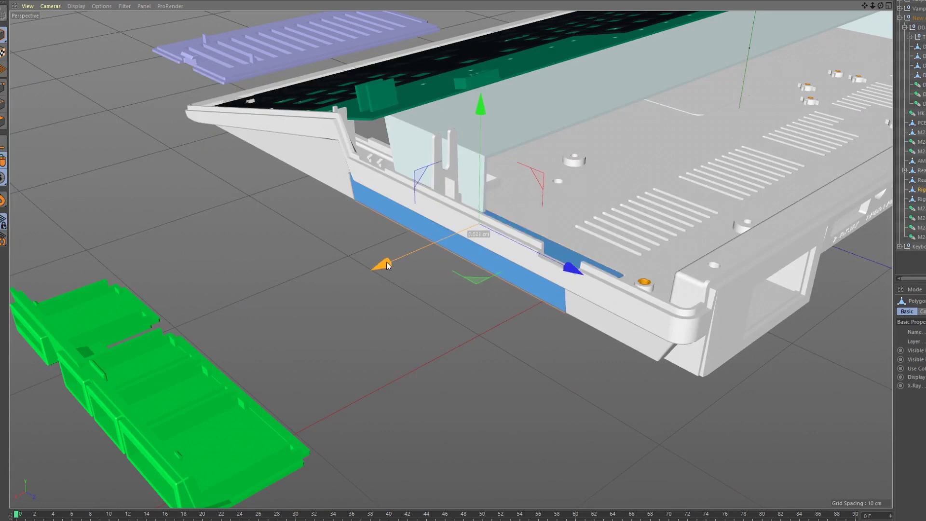
drag(448, 293, 367, 307)
drag(362, 238, 359, 237)
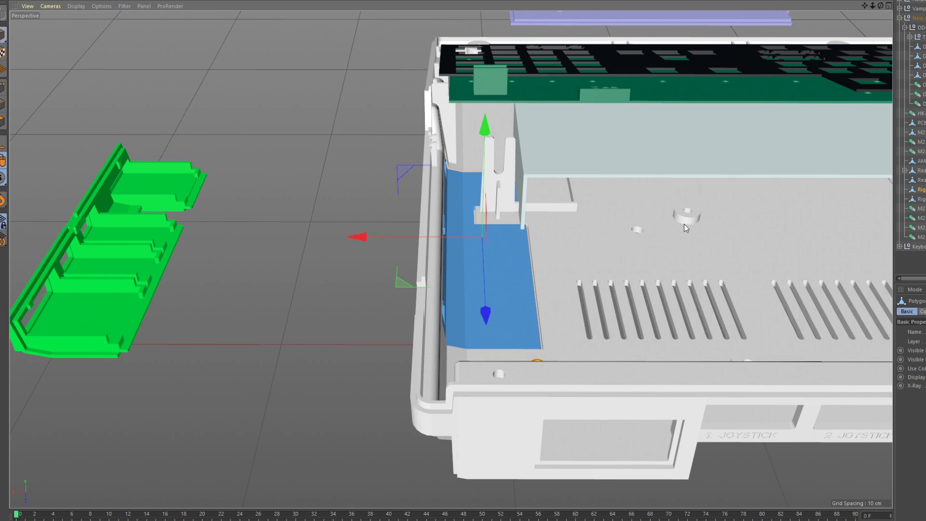
Move the red cover along the X axis into the opening at the base's left side.
drag(681, 224, 211, 224)
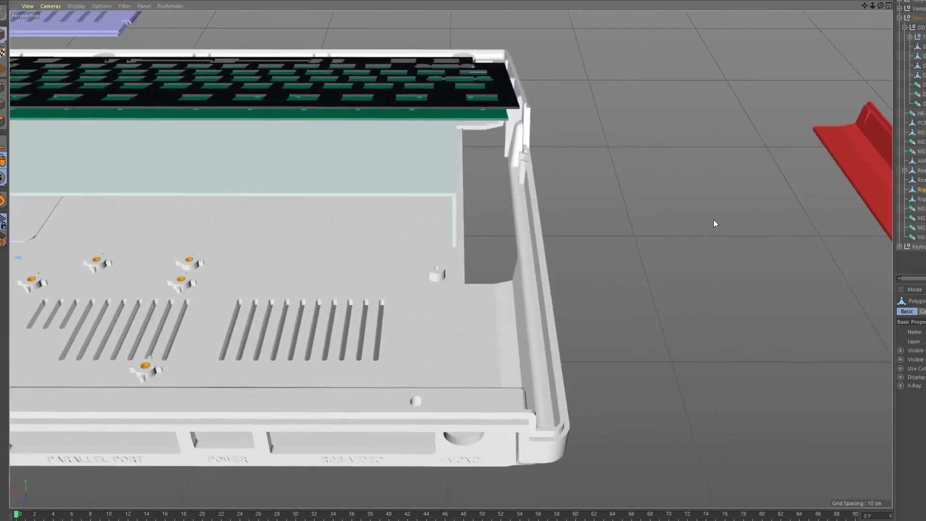
click(874, 163)
drag(779, 186, 370, 214)
drag(433, 247, 565, 265)
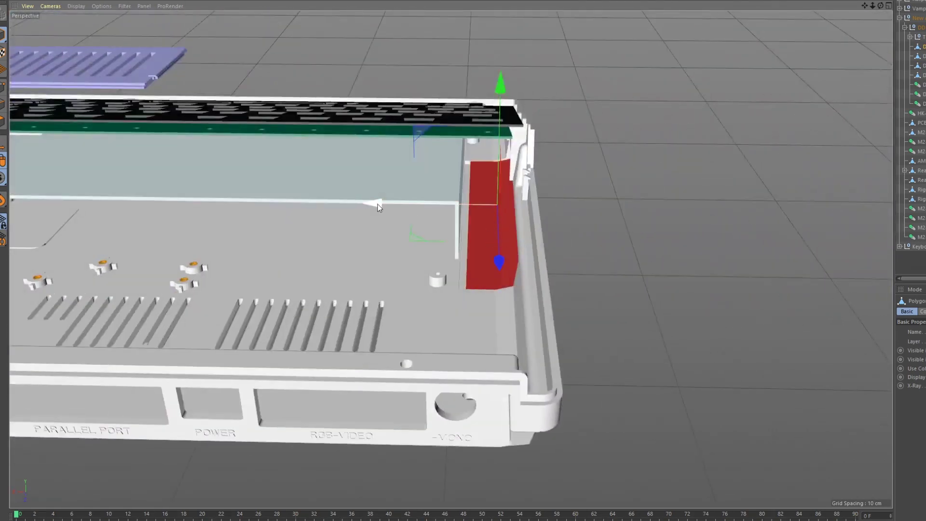
drag(376, 204, 373, 204)
drag(413, 237, 548, 320)
Replace the blue cover in the base's right-side opening with the green cover that has port cut-outs, moving both along X.
drag(737, 228, 184, 252)
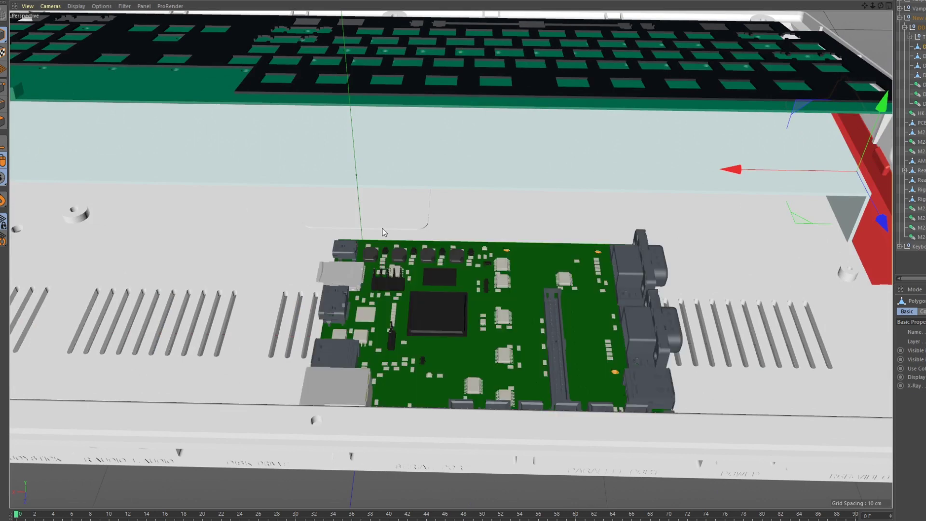
drag(482, 203, 627, 195)
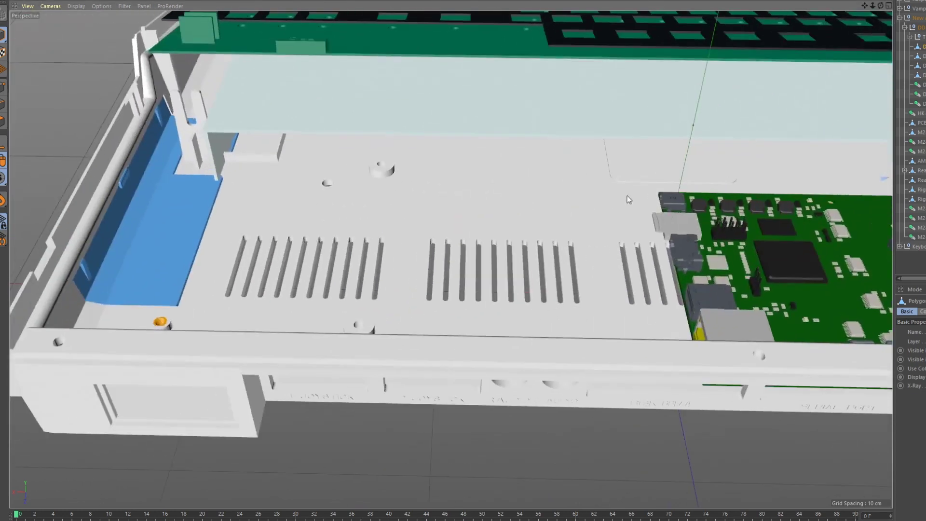
drag(449, 230, 729, 231)
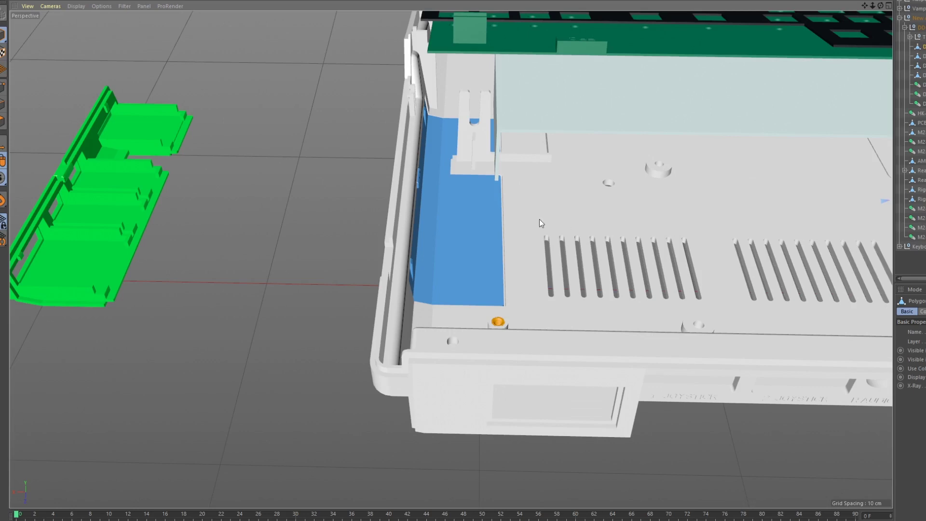
click(472, 218)
drag(327, 189, 121, 185)
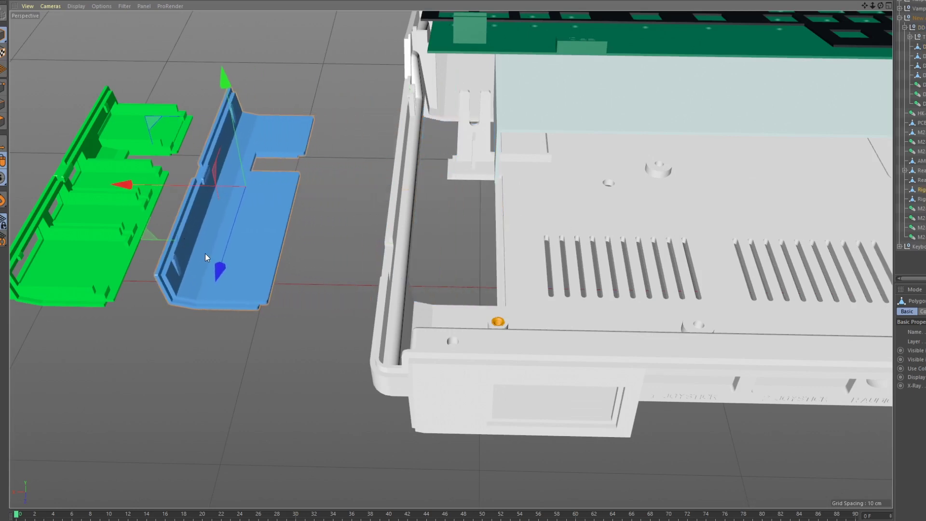
click(138, 256)
drag(63, 184, 549, 184)
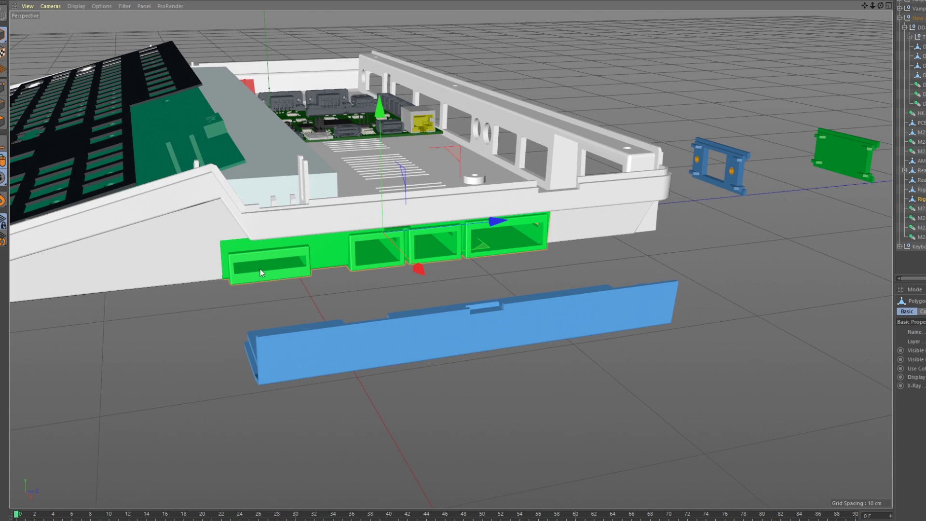
alt+drag(347, 265, 343, 242)
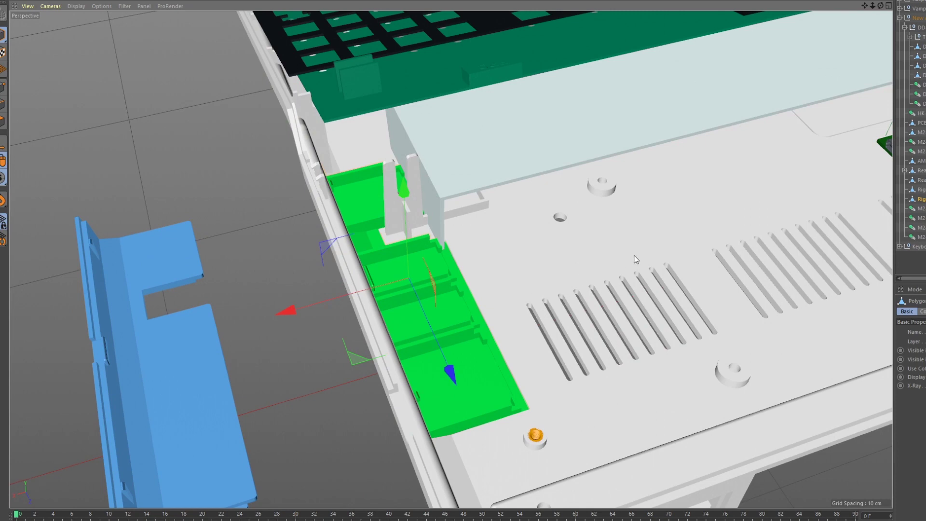
Examine the mainboard and its connectors inside the white base.
alt+drag(634, 256, 223, 233)
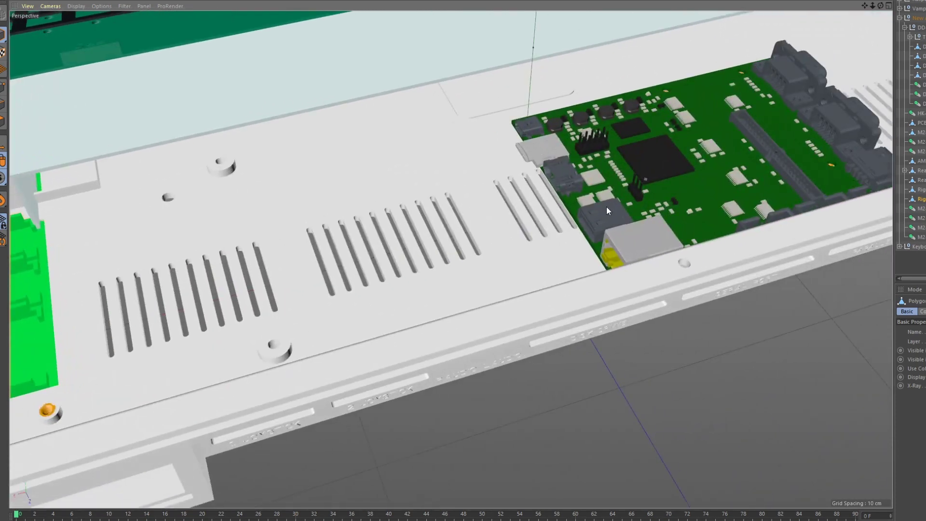
scroll(432, 244, down, 3)
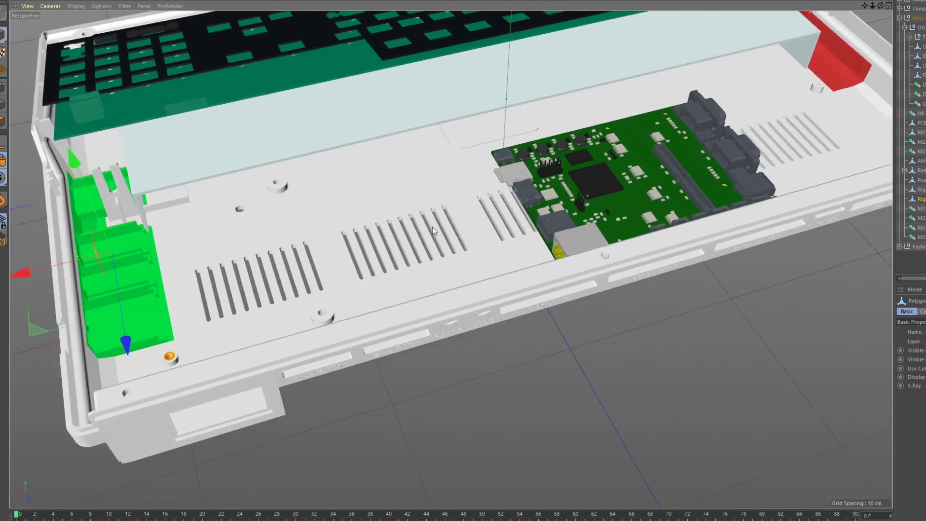
scroll(421, 242, up, 5)
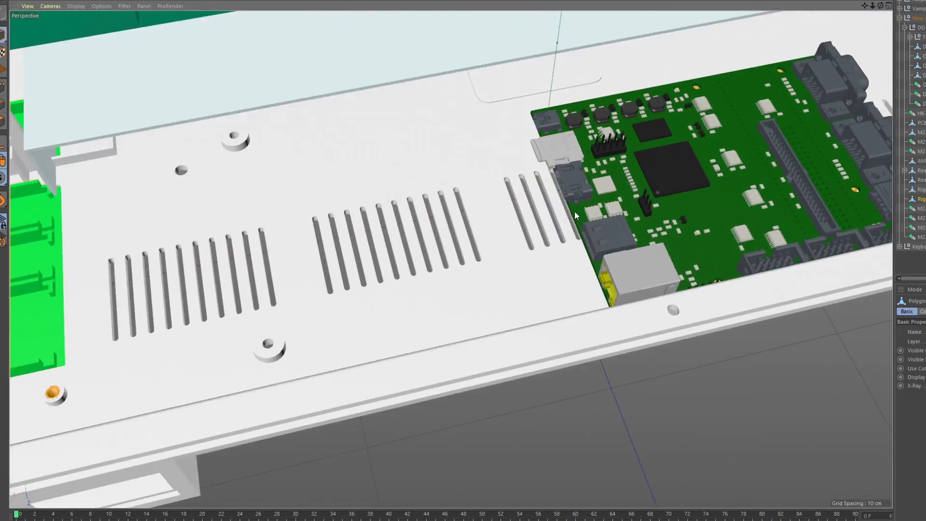
drag(557, 234, 473, 233)
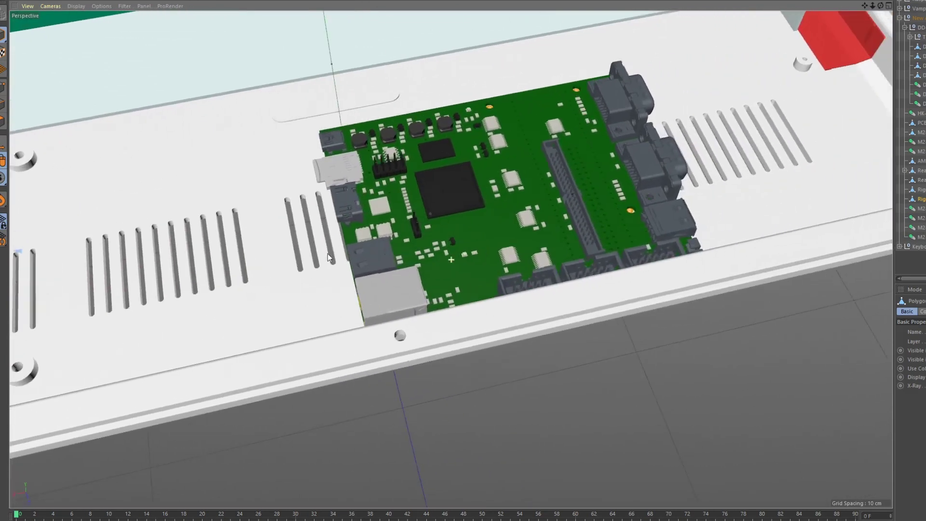
Show the Raspberry Pi board in place of the mainboard inside the base and inspect the space around it.
drag(328, 257, 526, 241)
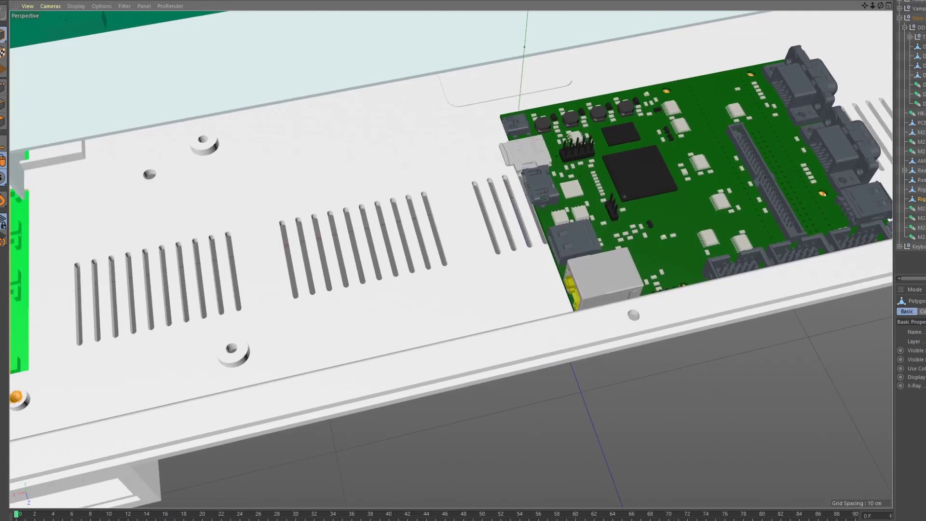
click(925, 8)
click(925, 1)
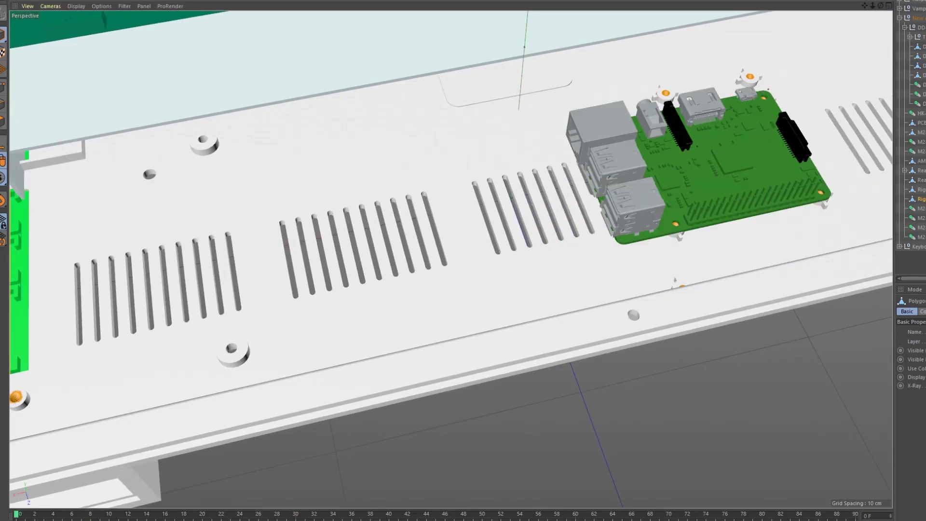
drag(355, 227, 682, 195)
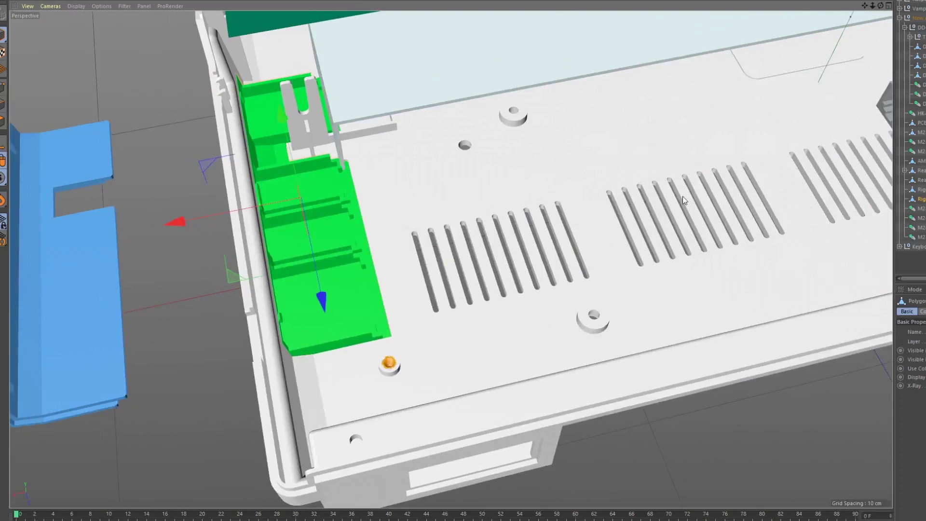
scroll(681, 194, down, 3)
drag(741, 156, 574, 206)
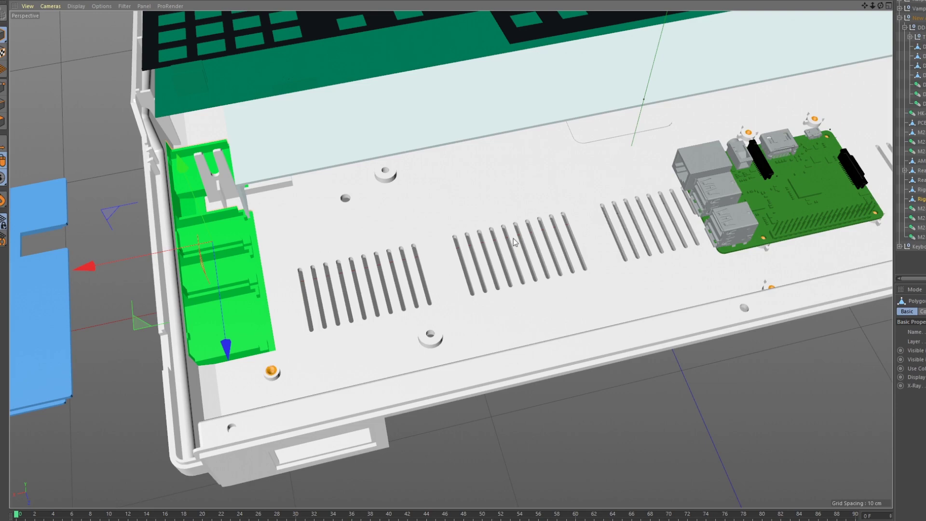
drag(355, 290, 247, 327)
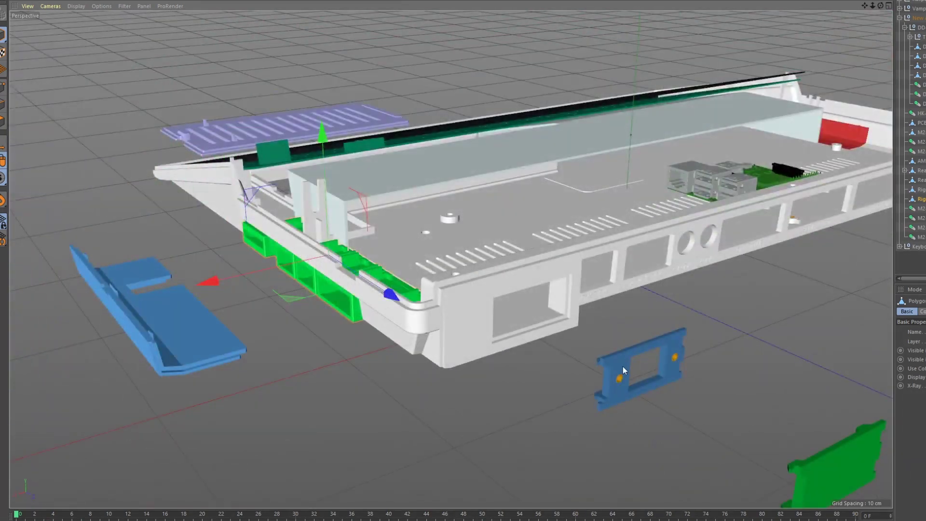
Move the small blue plate with the rectangular cut-out along the Z axis into the base's rear opening.
click(623, 366)
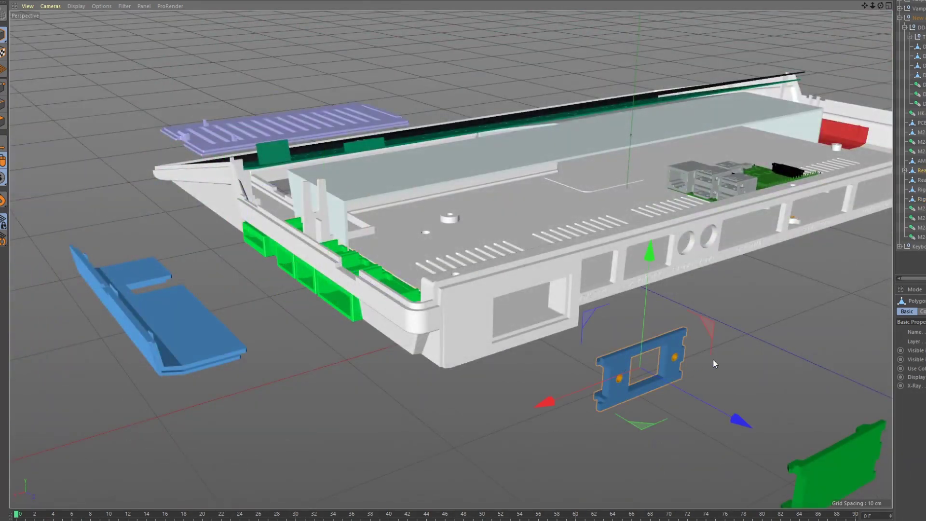
drag(741, 421, 610, 369)
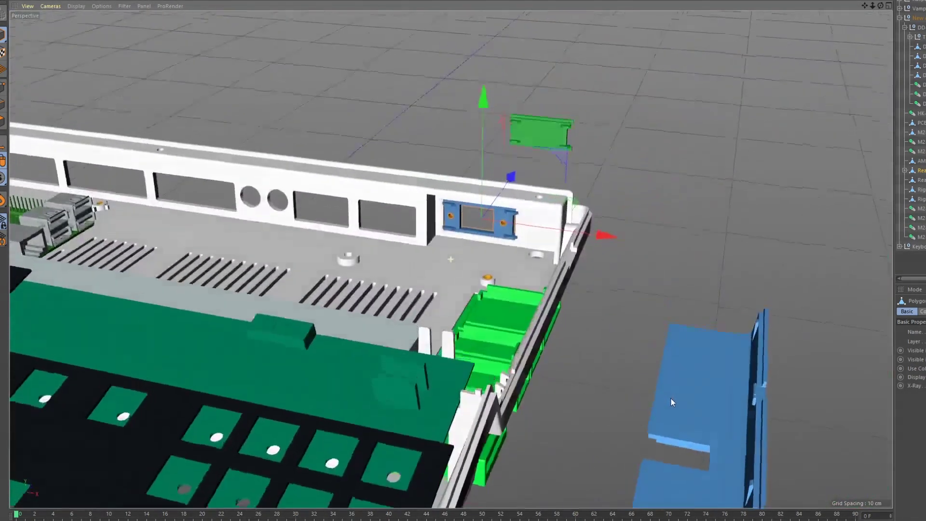
drag(671, 398, 491, 401)
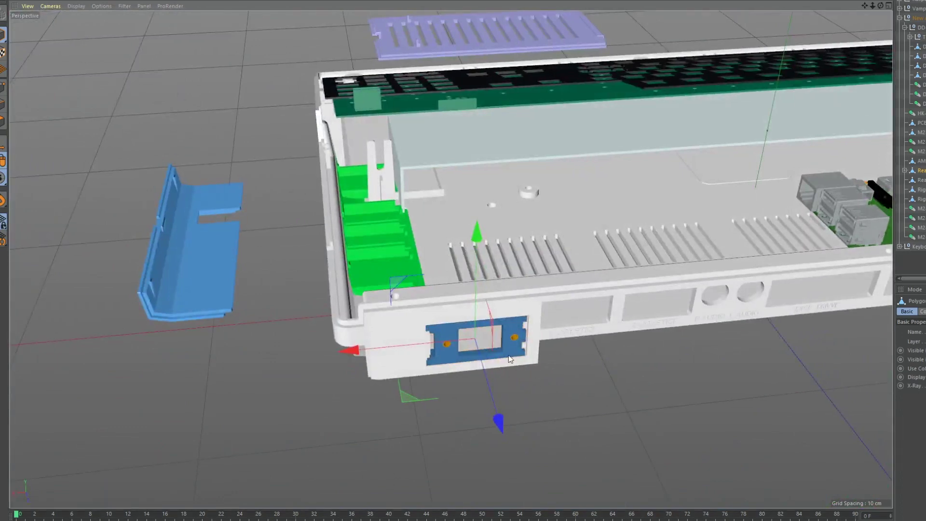
drag(683, 369, 607, 417)
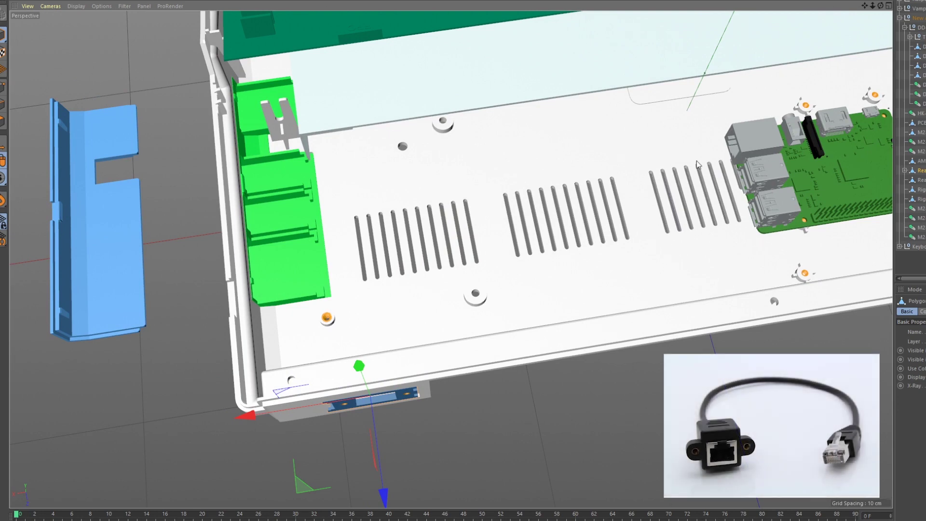
drag(481, 378, 504, 350)
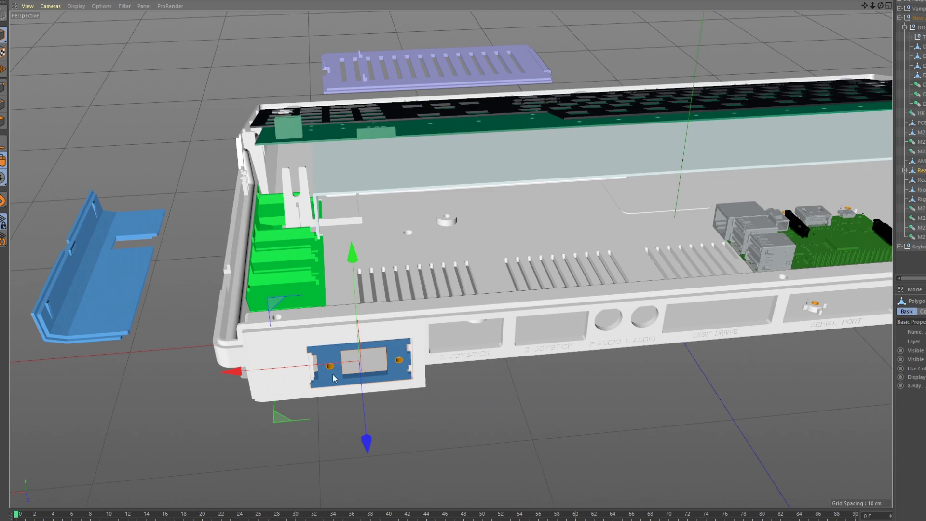
drag(690, 238, 510, 277)
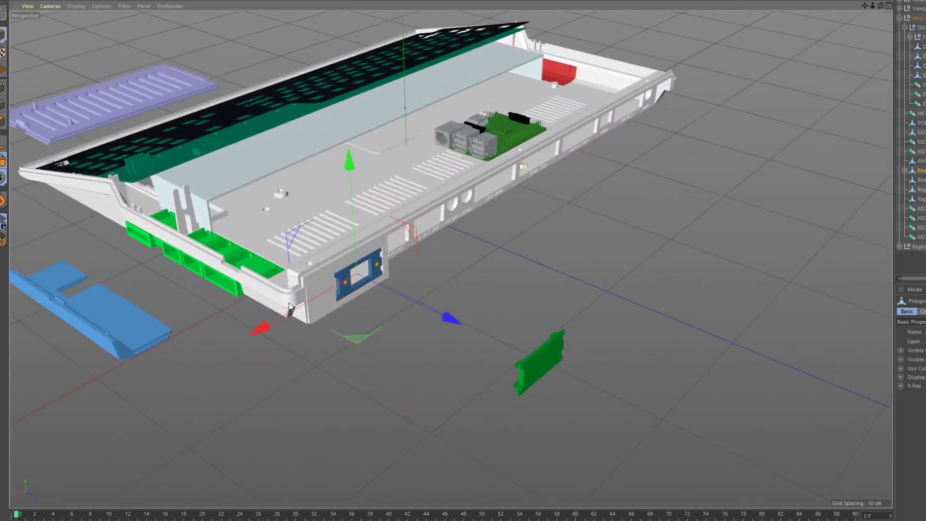
Replace the green cover in the base's right-side opening with the plain blue cover, moving both along X.
click(243, 264)
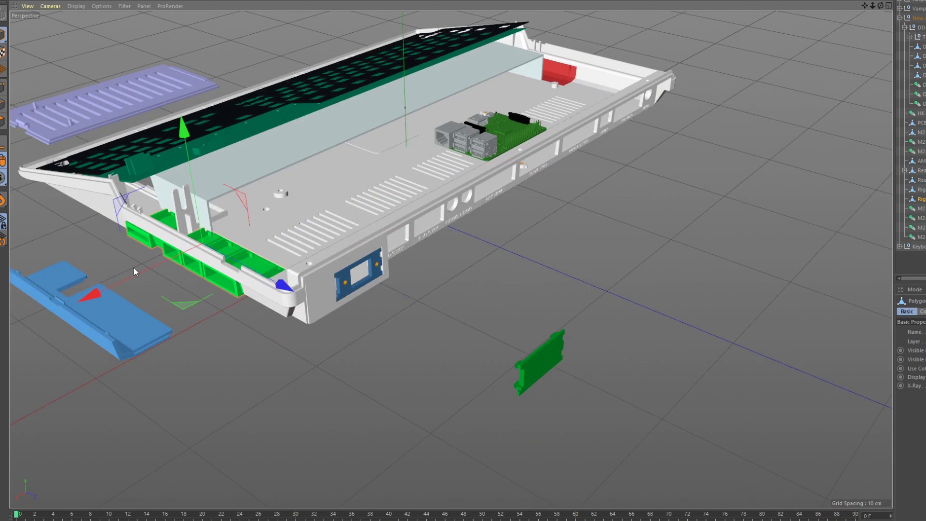
drag(92, 295, 19, 366)
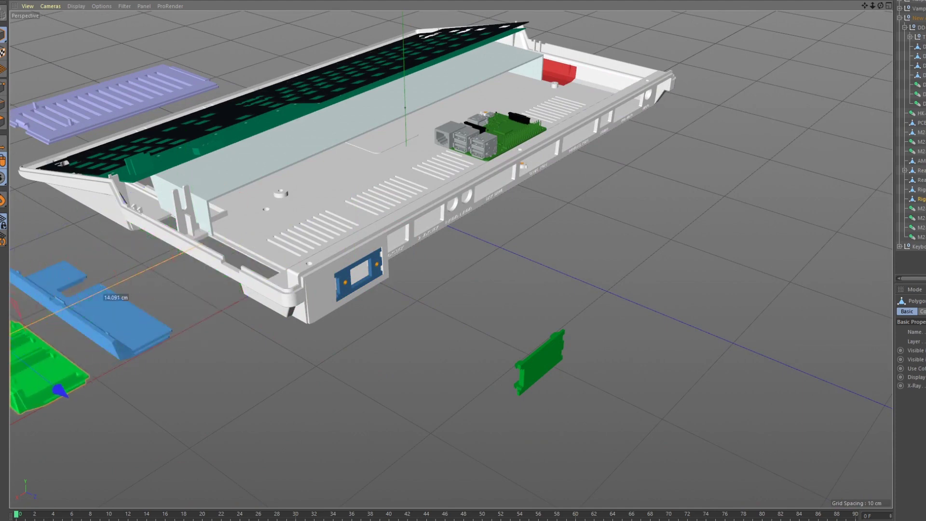
click(122, 317)
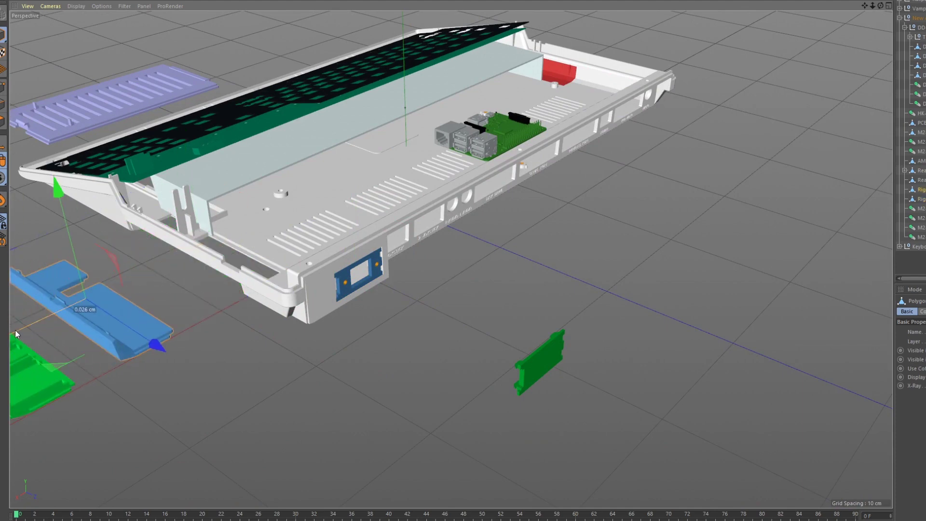
drag(22, 330, 146, 285)
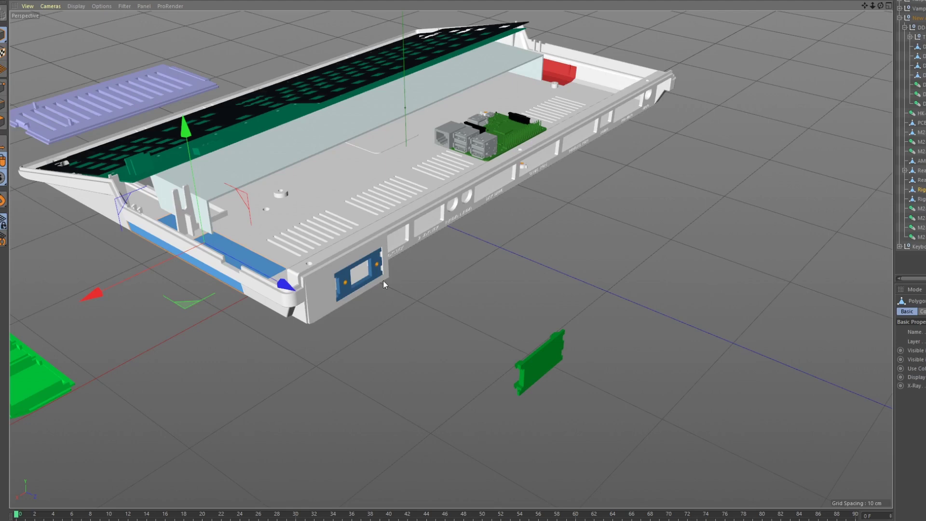
Replace the blue plate in the base's rear opening with the plain green plate, moving both along the Z axis.
drag(287, 284, 600, 365)
click(549, 356)
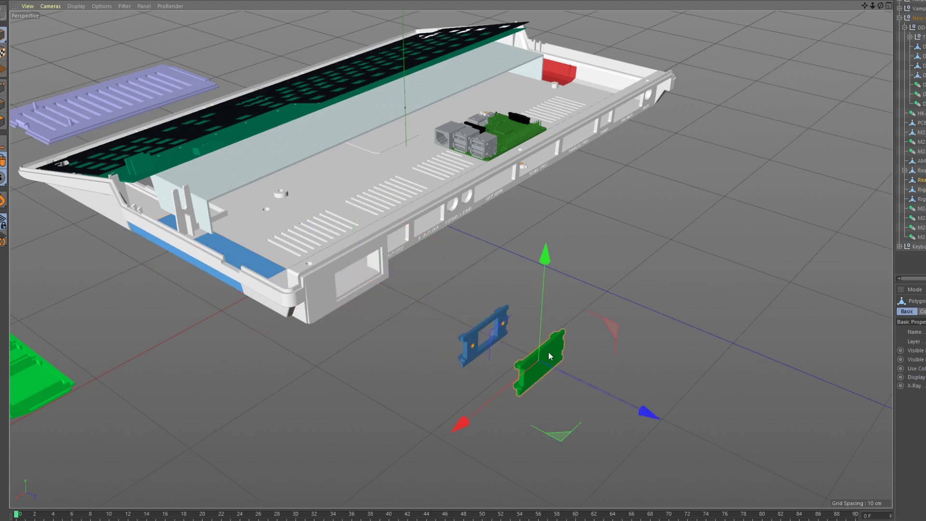
drag(644, 410, 558, 279)
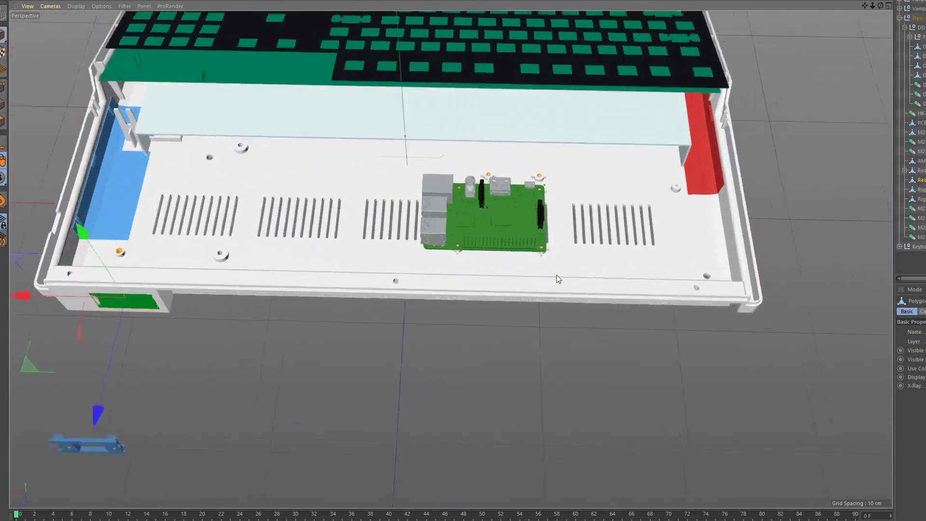
Inspect the Raspberry Pi board from above and show the mainboard in its place.
scroll(557, 275, up, 10)
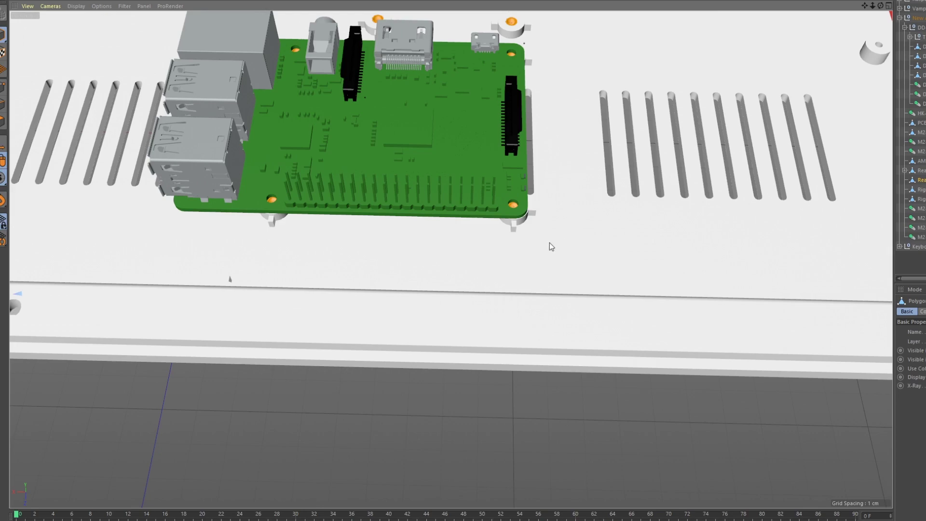
drag(551, 246, 552, 293)
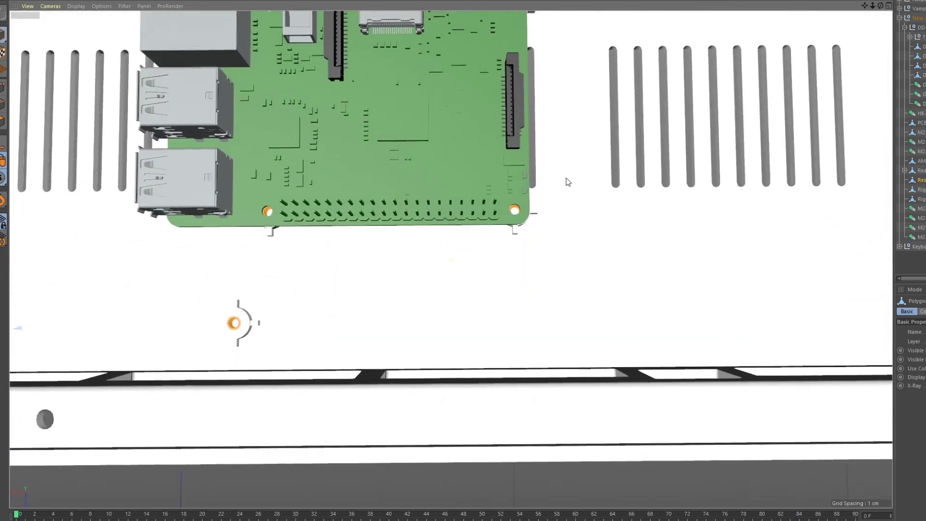
drag(568, 182, 657, 328)
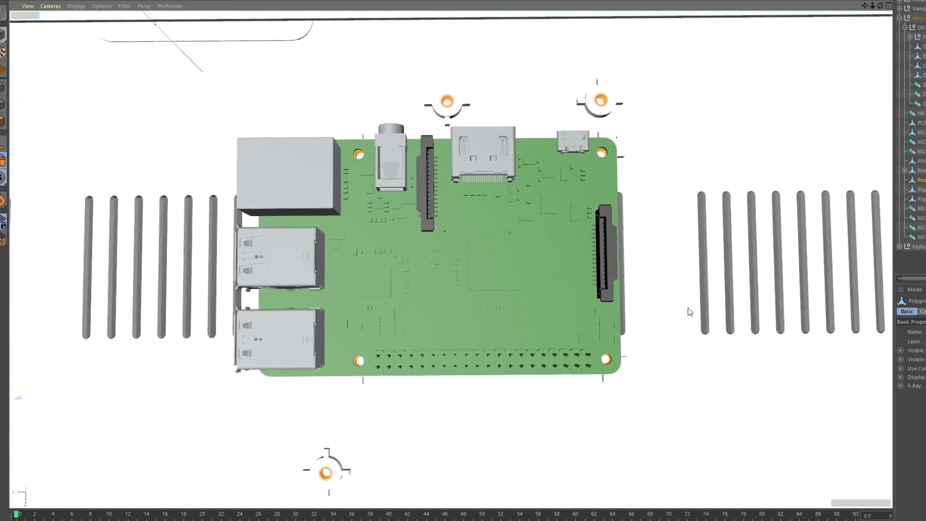
click(701, 303)
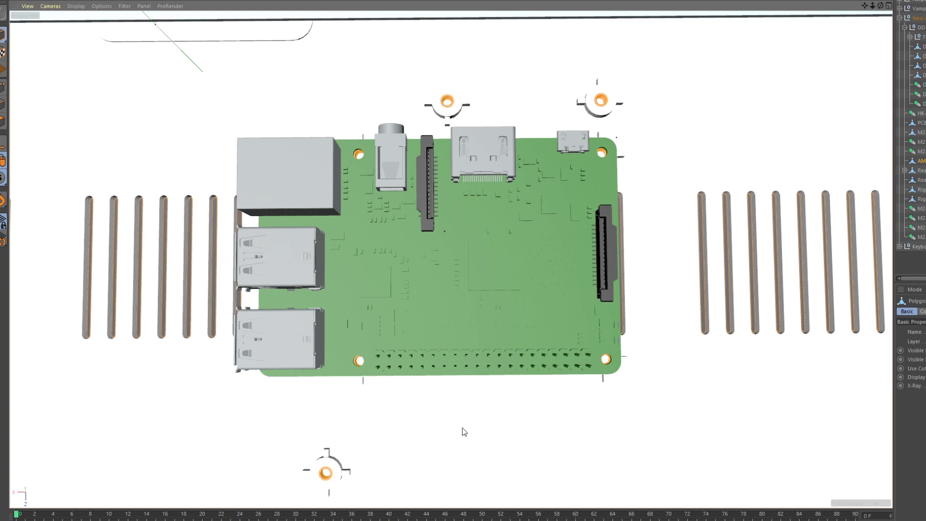
click(920, 1)
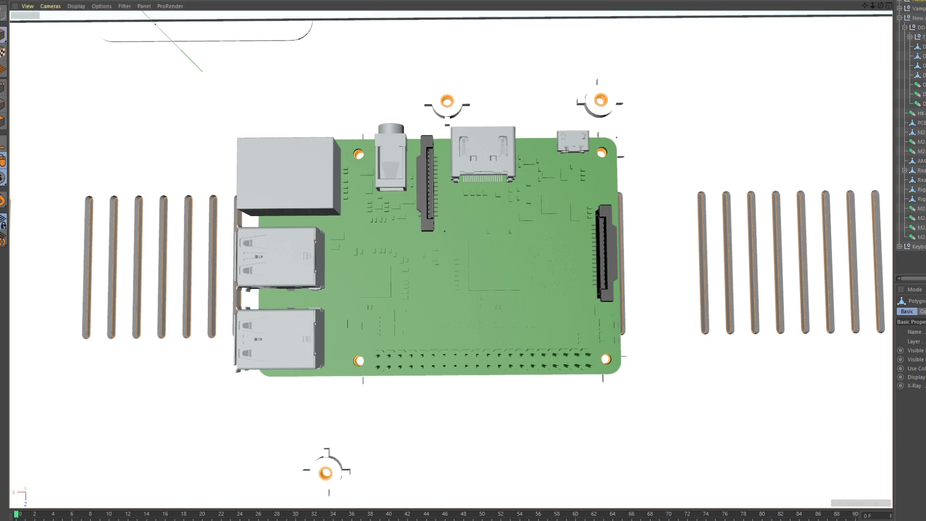
click(925, 1)
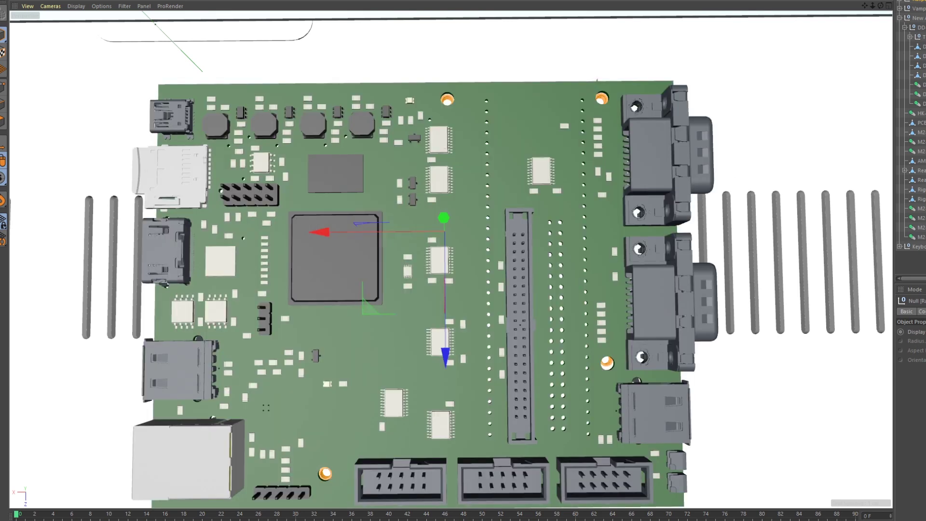
Examine the mainboard's mounting holes and compare their positions with the standoffs under the Raspberry Pi board.
click(447, 99)
click(601, 98)
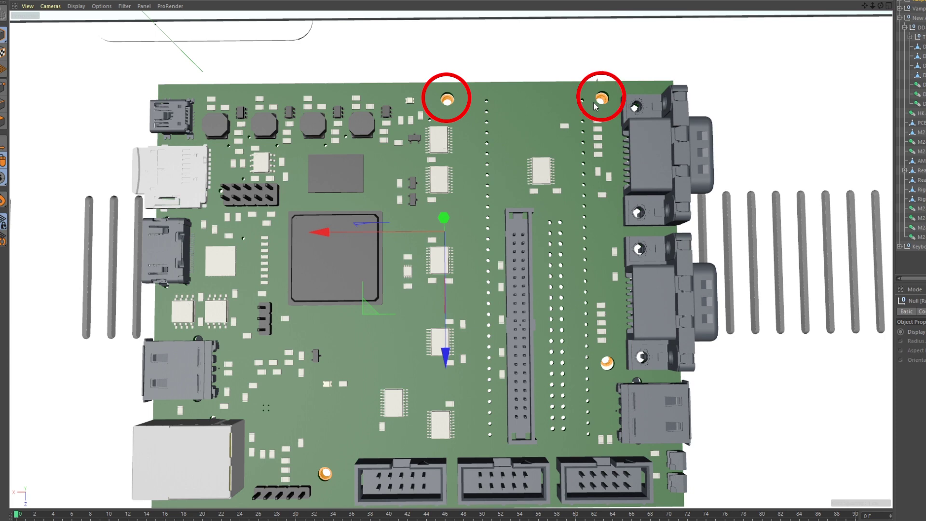
click(324, 474)
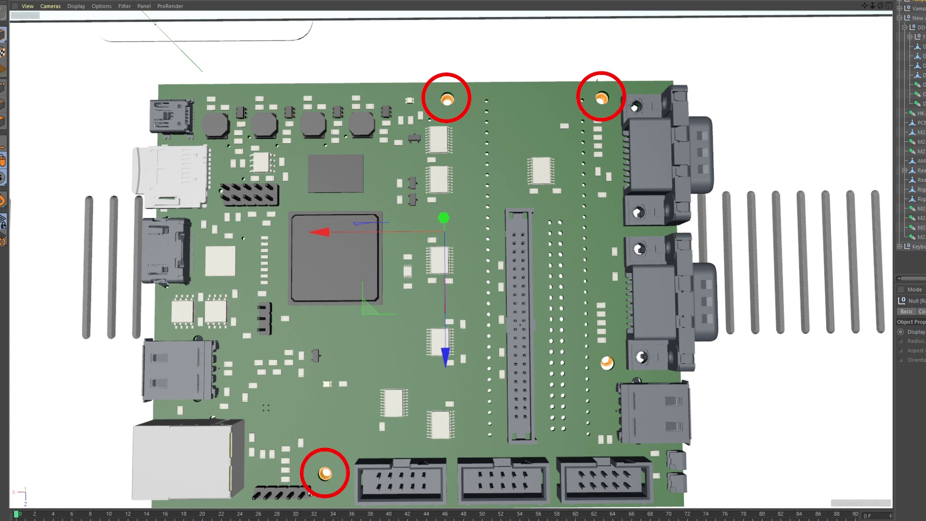
click(606, 369)
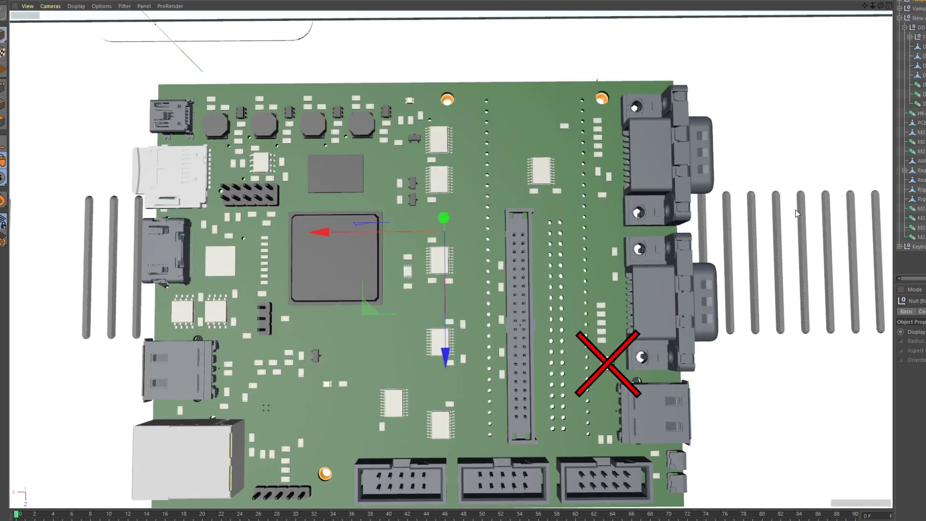
Show the mainboard again and examine the keyboard plate and its circuit board mounted on the base.
scroll(794, 209, down, 5)
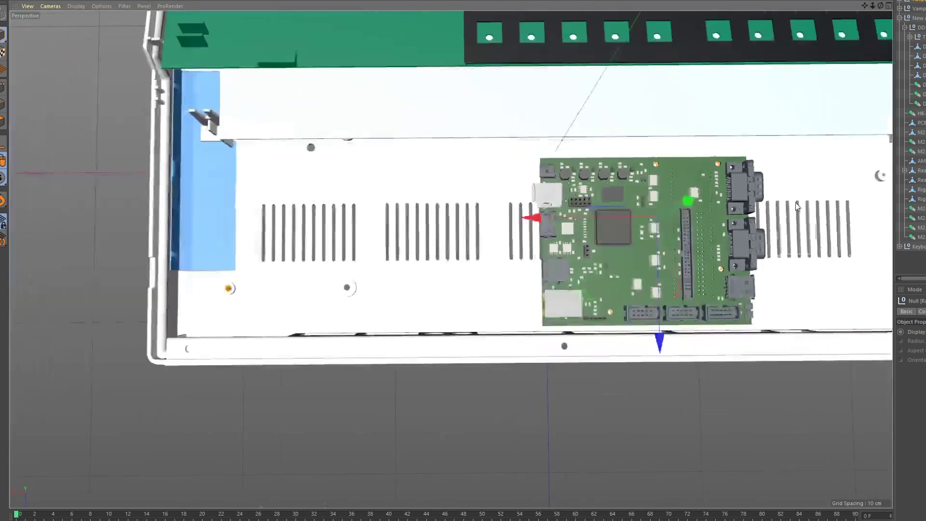
scroll(796, 204, down, 1)
drag(796, 203, 651, 271)
scroll(774, 181, down, 3)
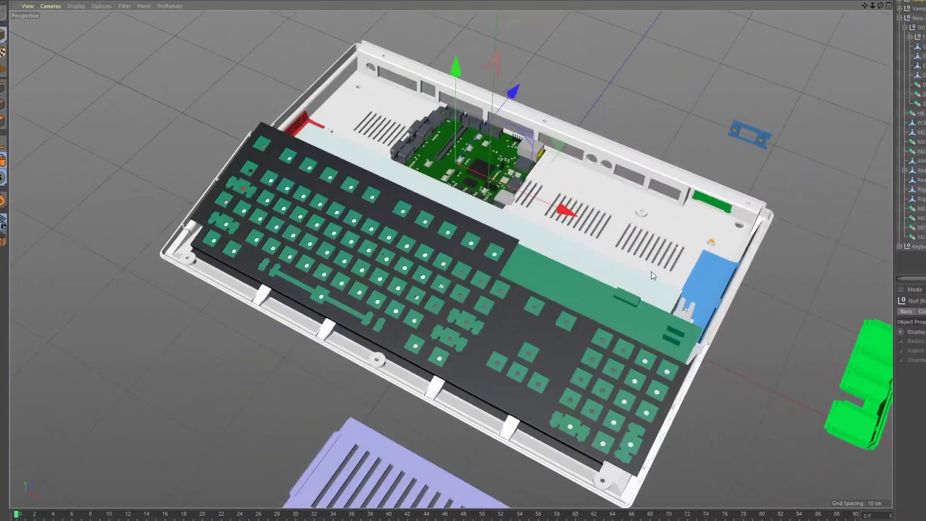
scroll(652, 271, up, 5)
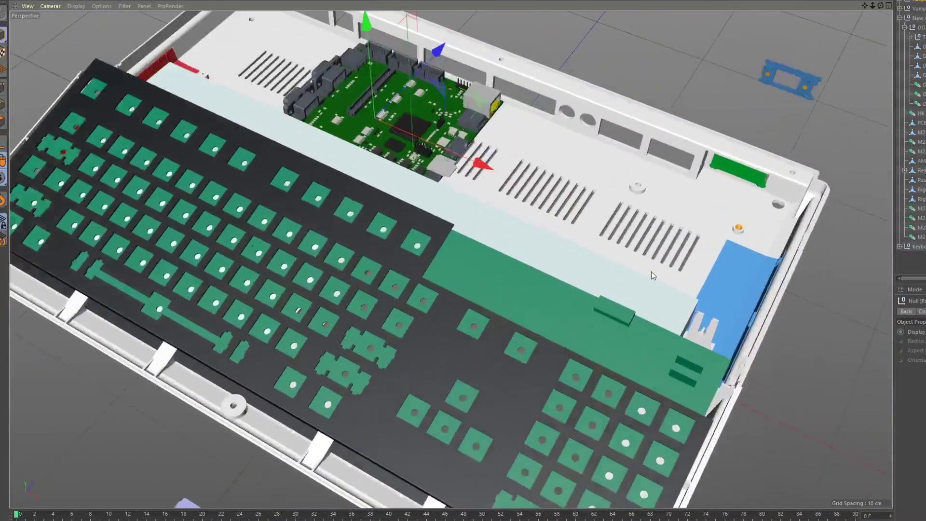
drag(614, 296, 622, 196)
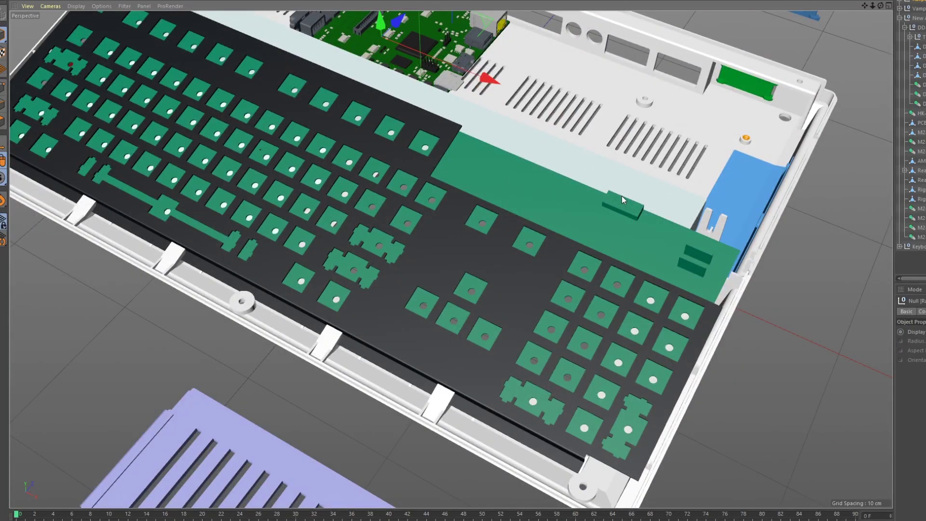
mouse_move(714, 251)
mouse_down()
mouse_move(694, 252)
mouse_move(647, 215)
mouse_move(705, 249)
mouse_move(722, 246)
mouse_up()
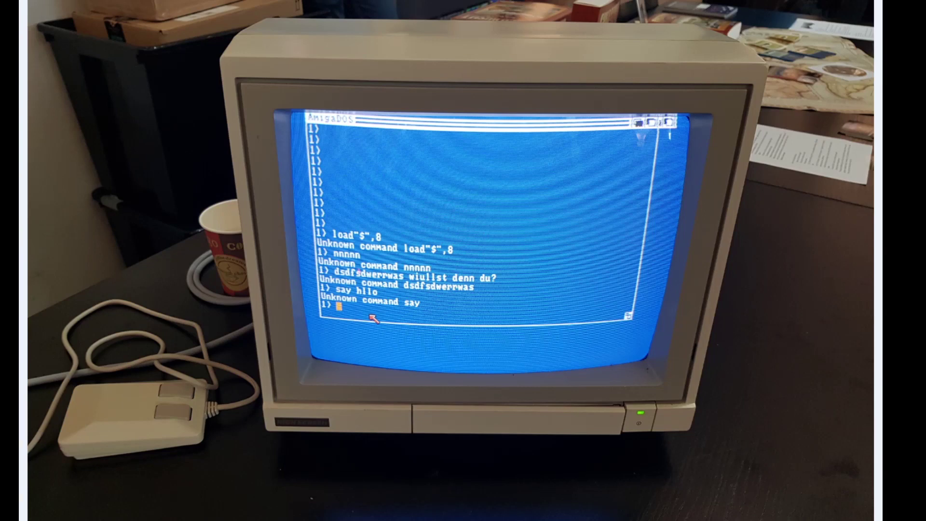
text(new keyboard)
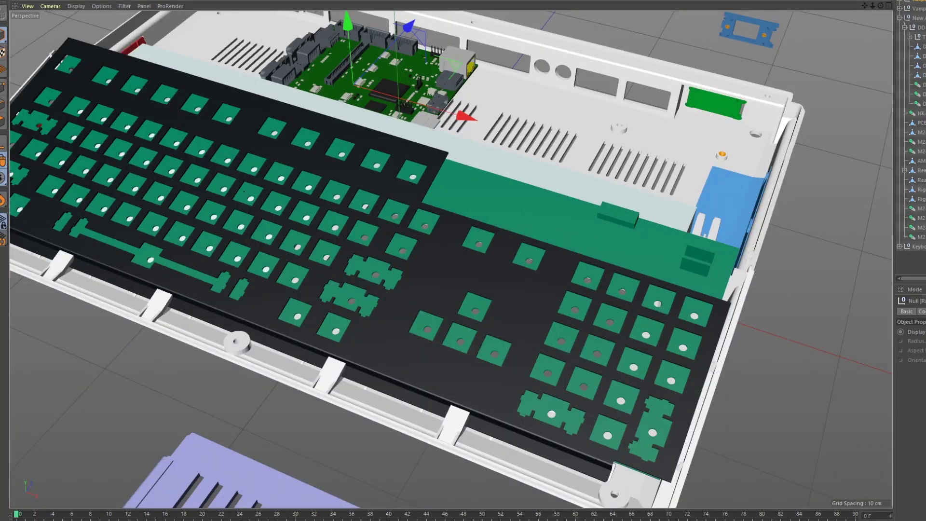
Examine the new keyboard plate with its key cut-outs and how it sits on the base's front supports.
click(412, 371)
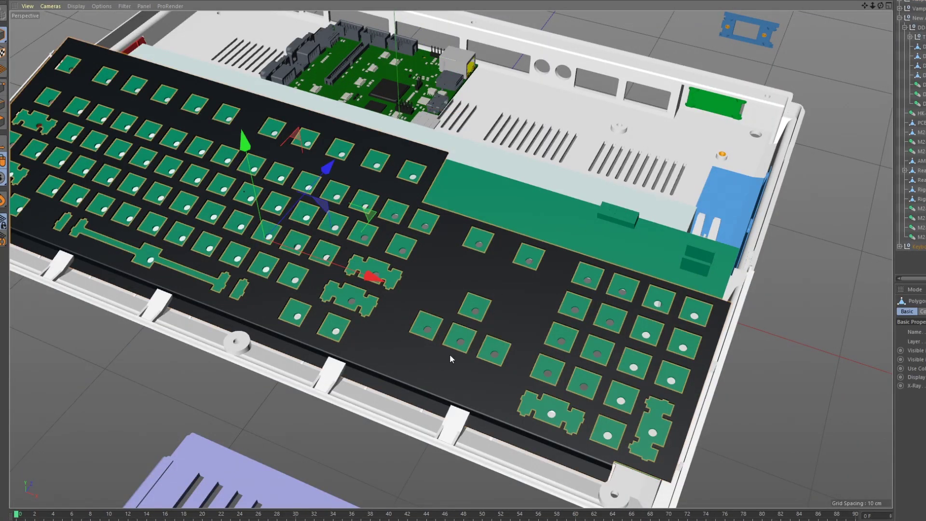
drag(450, 354, 529, 349)
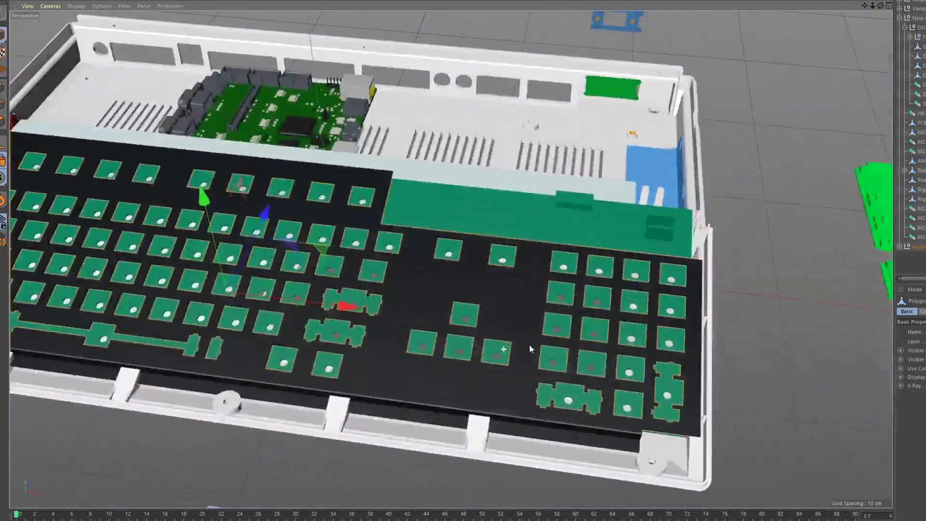
drag(350, 313, 509, 349)
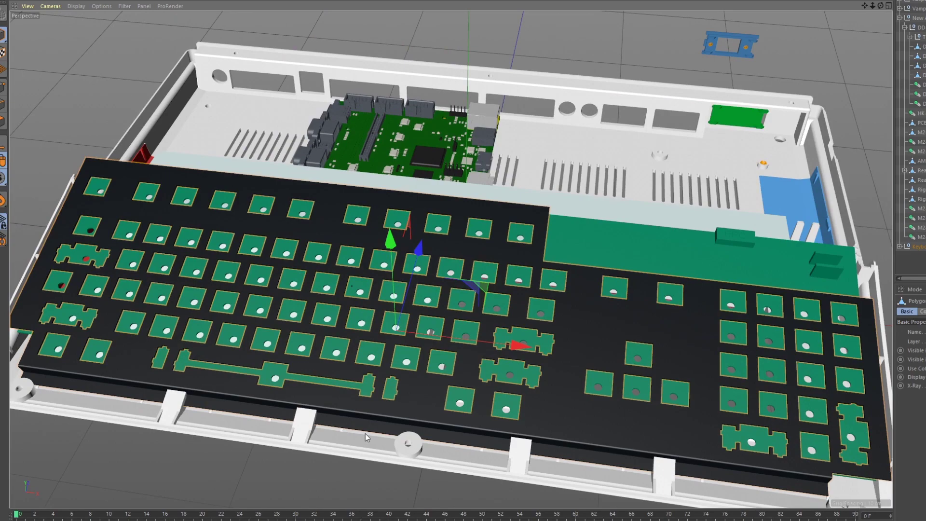
click(345, 464)
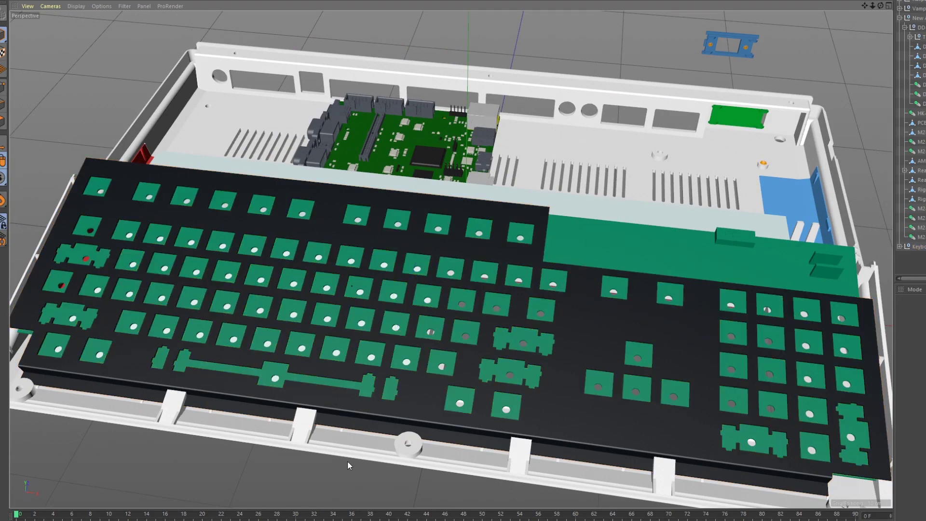
drag(560, 358, 358, 437)
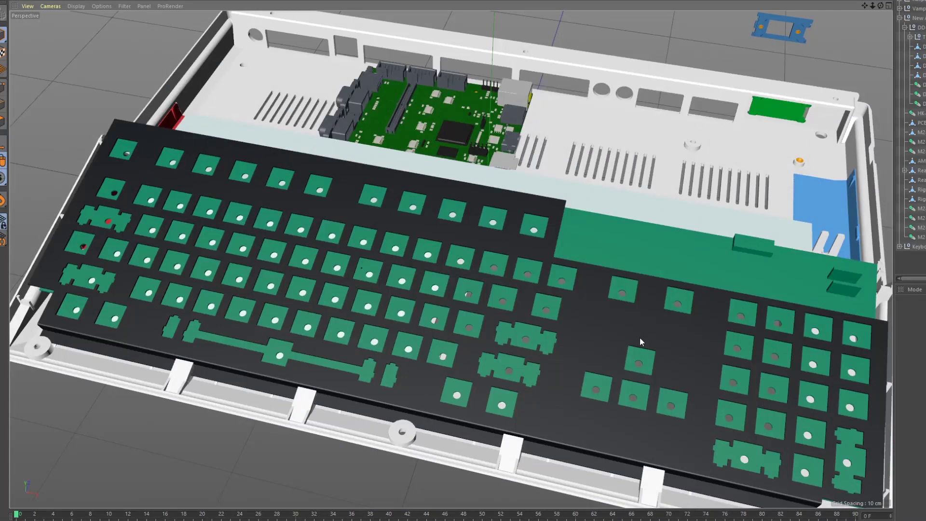
drag(658, 324, 647, 343)
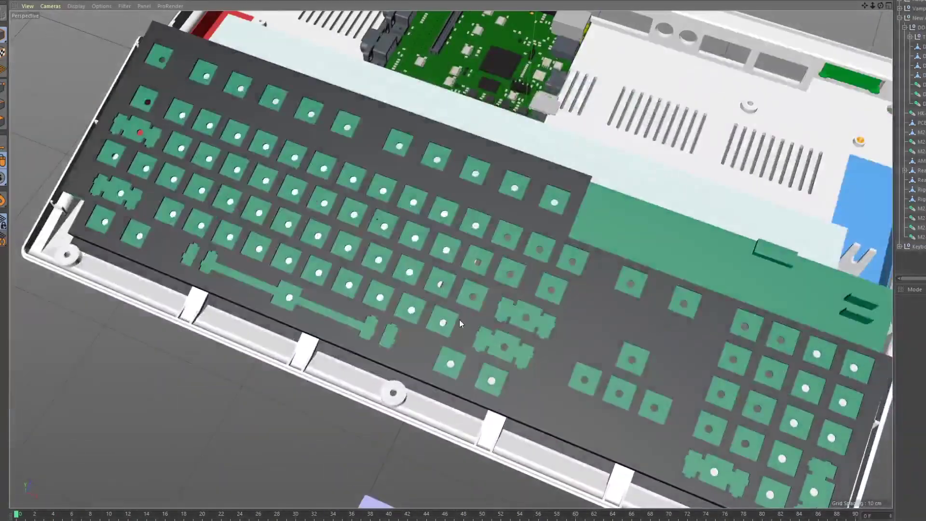
drag(459, 319, 481, 360)
Show the yellow top case over the base and inspect the closed case from the rear and from above.
drag(432, 414, 675, 290)
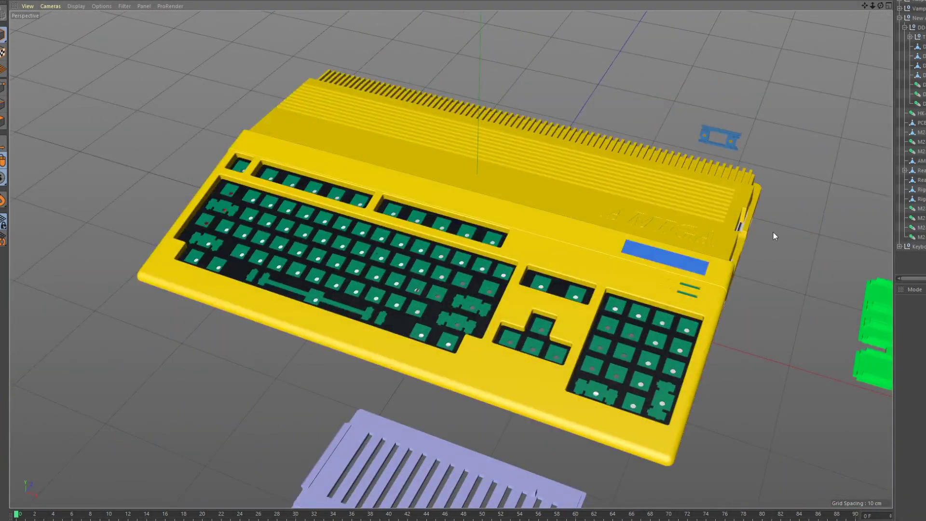
drag(774, 232, 620, 172)
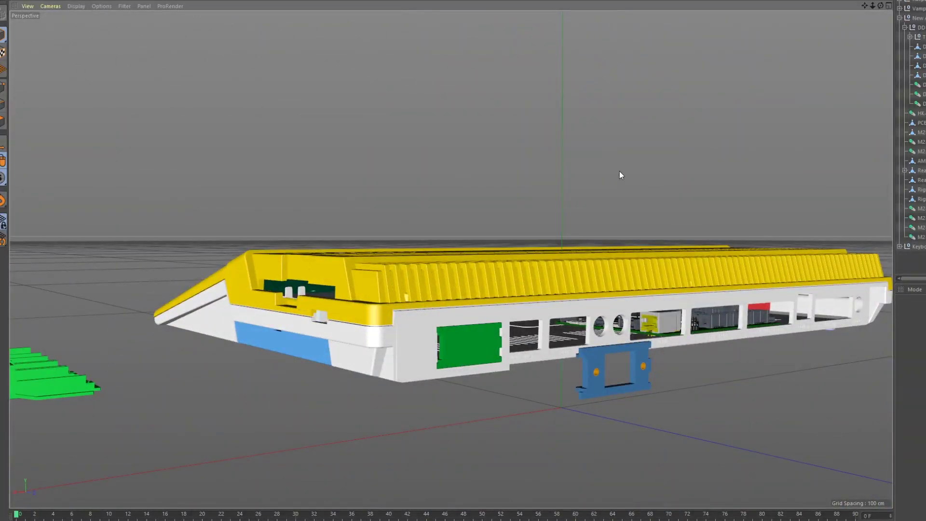
drag(543, 234, 487, 454)
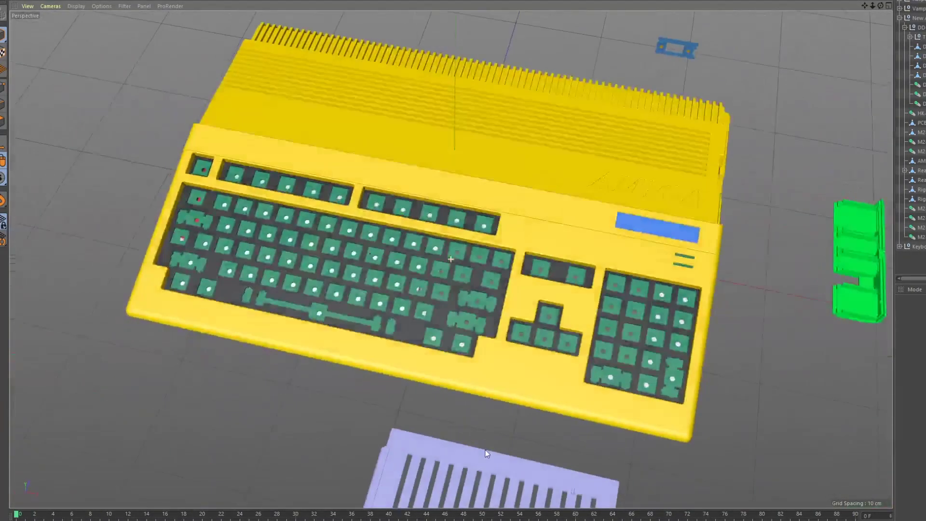